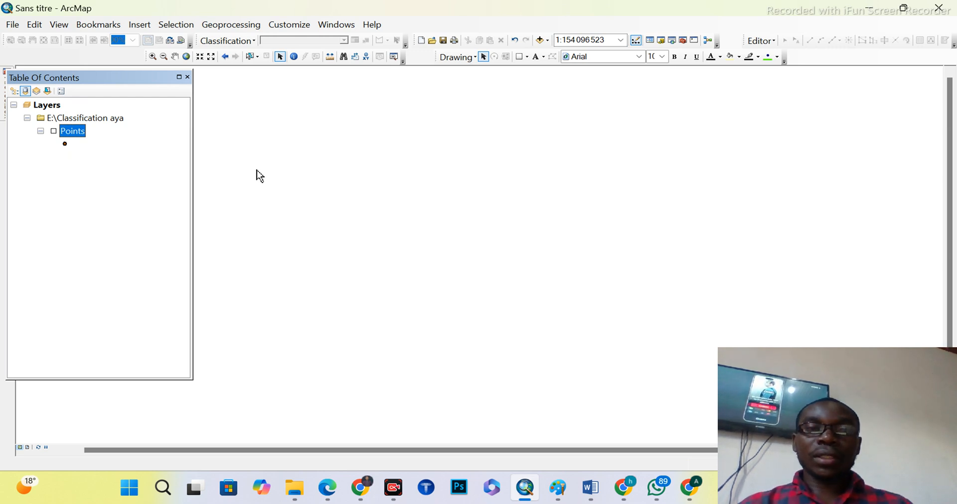
Step: Start creating a new shapefile in the E:\Classification aya folder
click(661, 41)
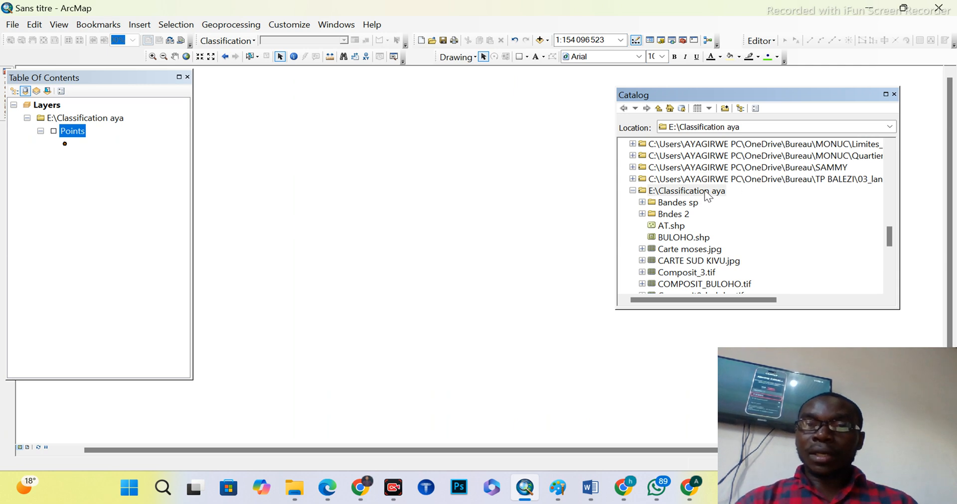
click(706, 191)
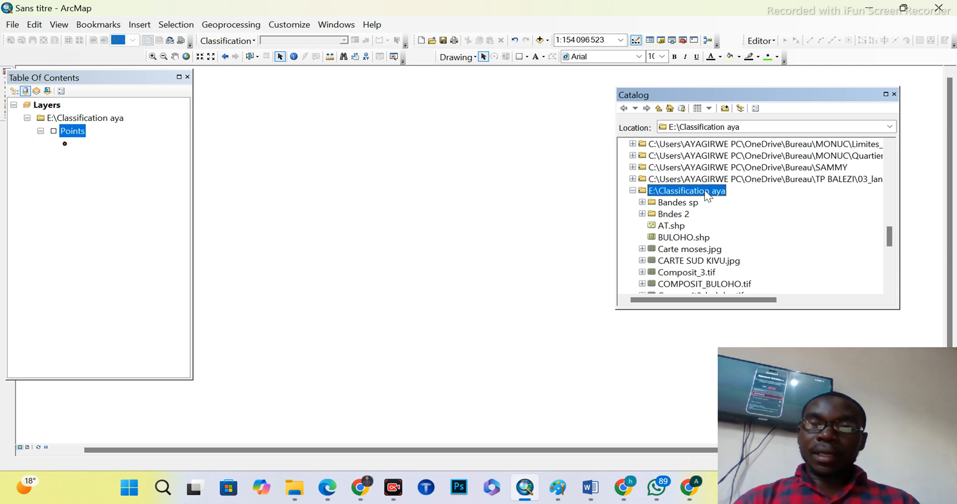
click(705, 192)
click(717, 200)
right_click(717, 192)
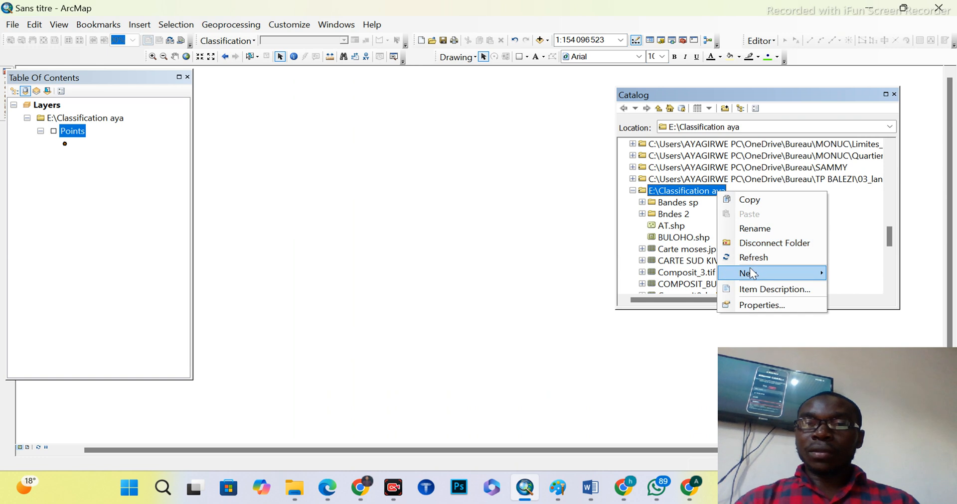
mouse_move(750, 268)
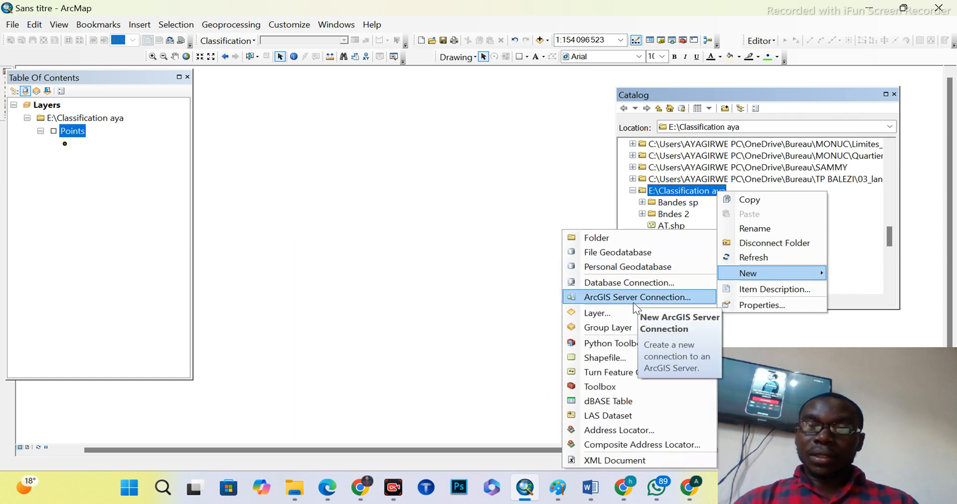
click(617, 358)
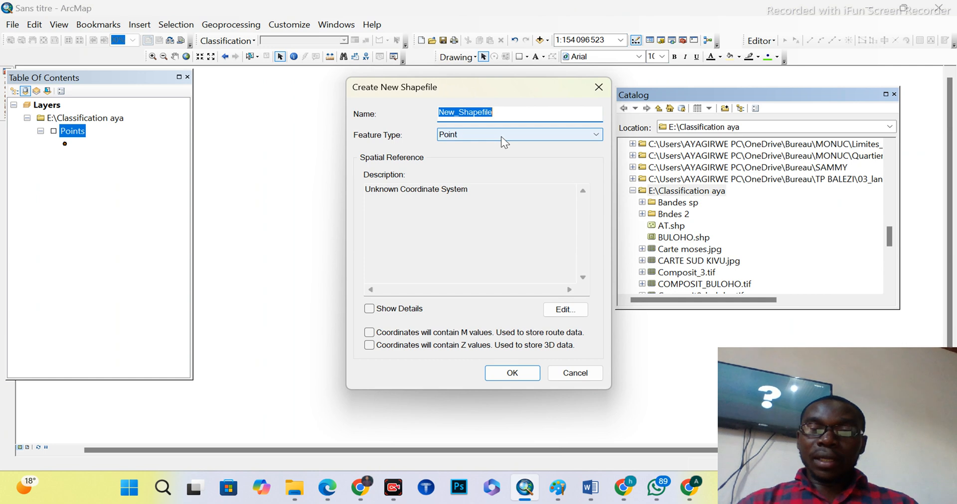
Step: Name the new shapefile CONTOUR CHAMPS and set its feature type to Polygon
key(BackSpace)
text(C)
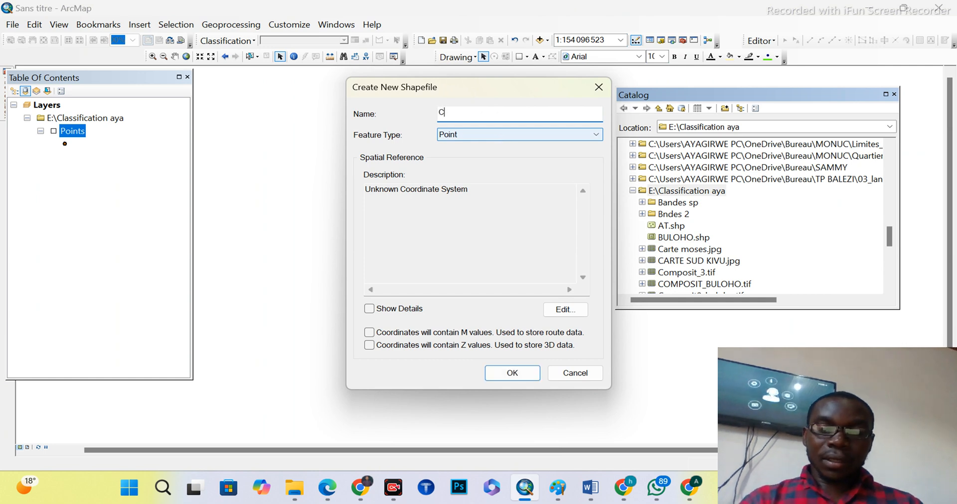
text(ON)
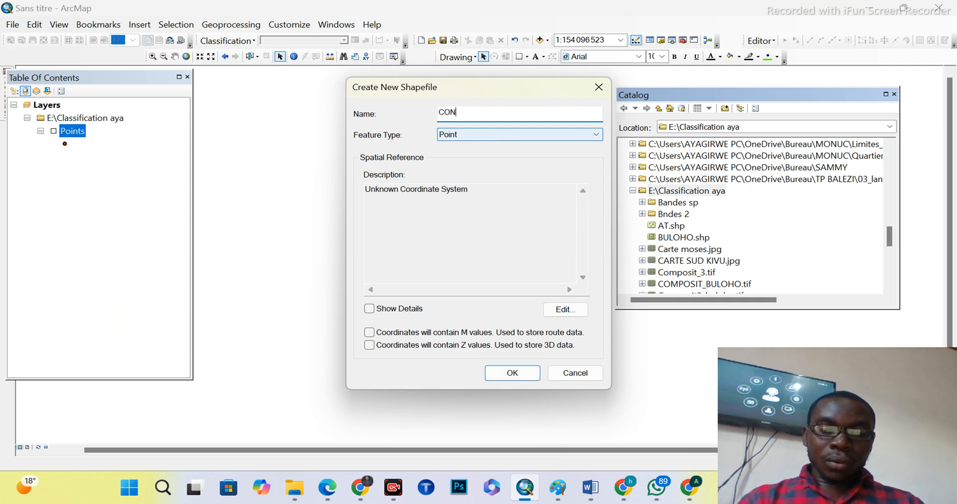
text(TOUR )
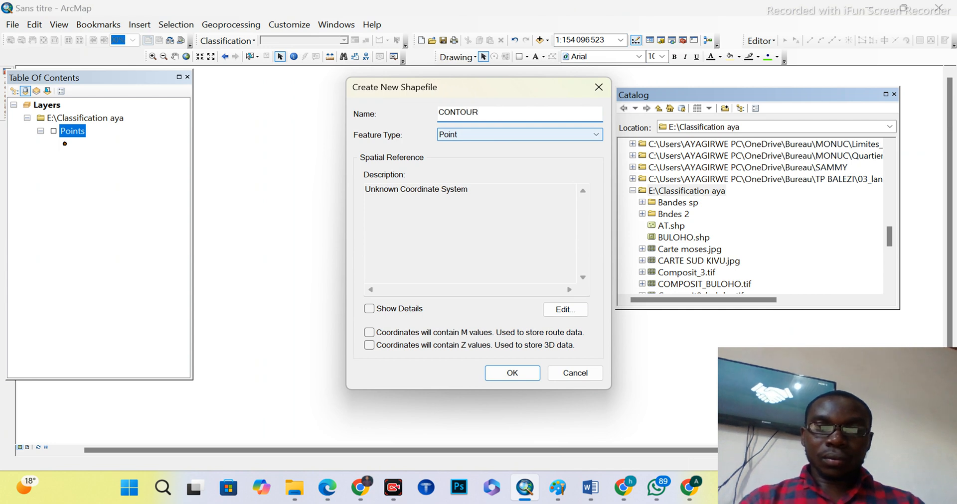
text(CH)
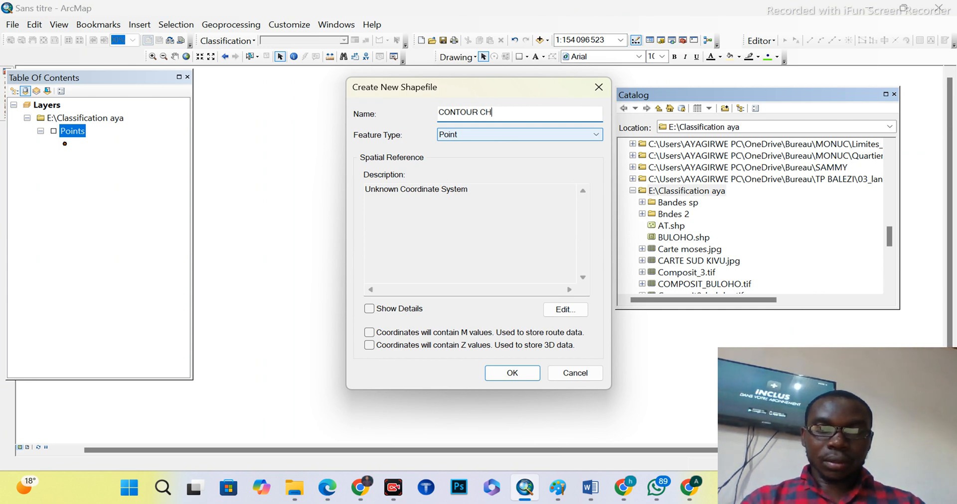
text(AMPS)
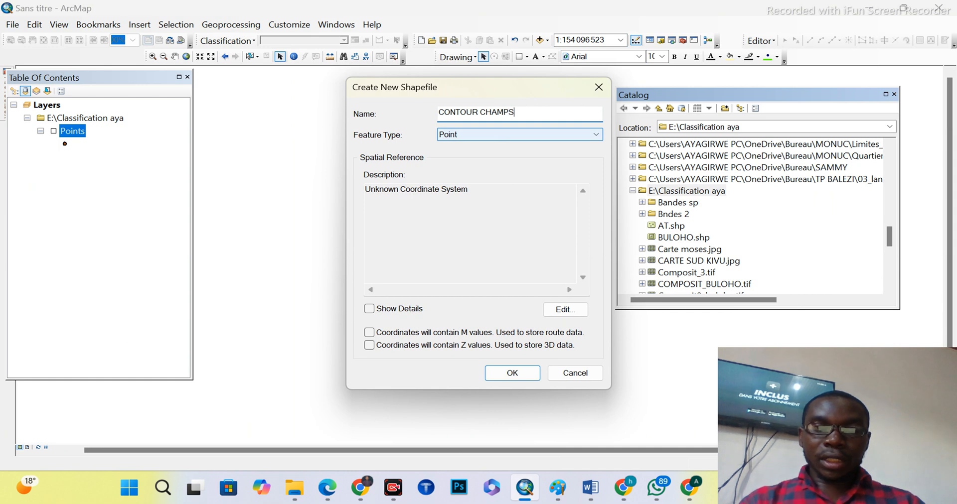
click(551, 134)
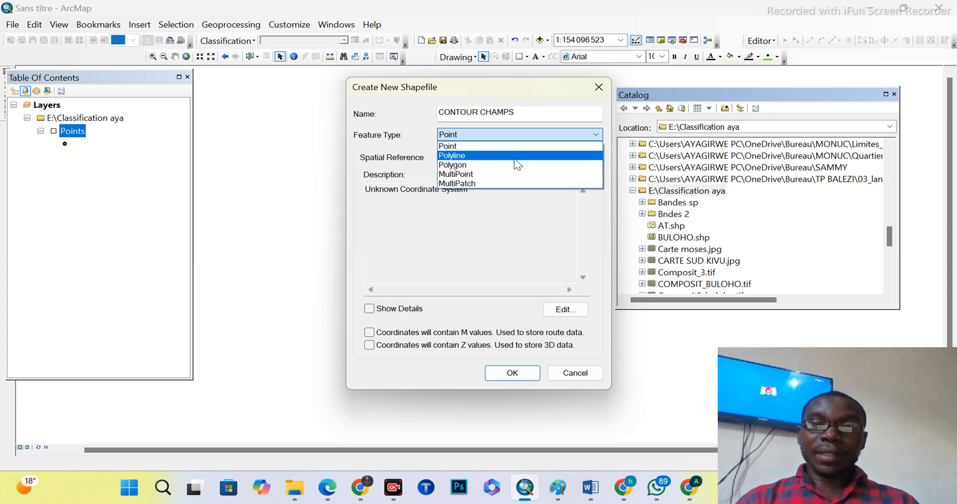
click(504, 172)
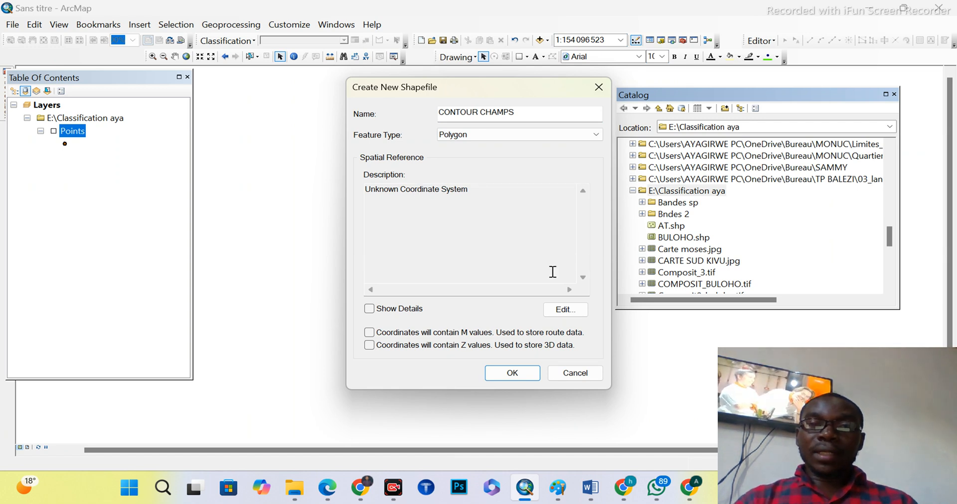
Step: Assign the projected coordinate system WGS 1984 UTM Zone 35S to the shapefile and create it
click(566, 310)
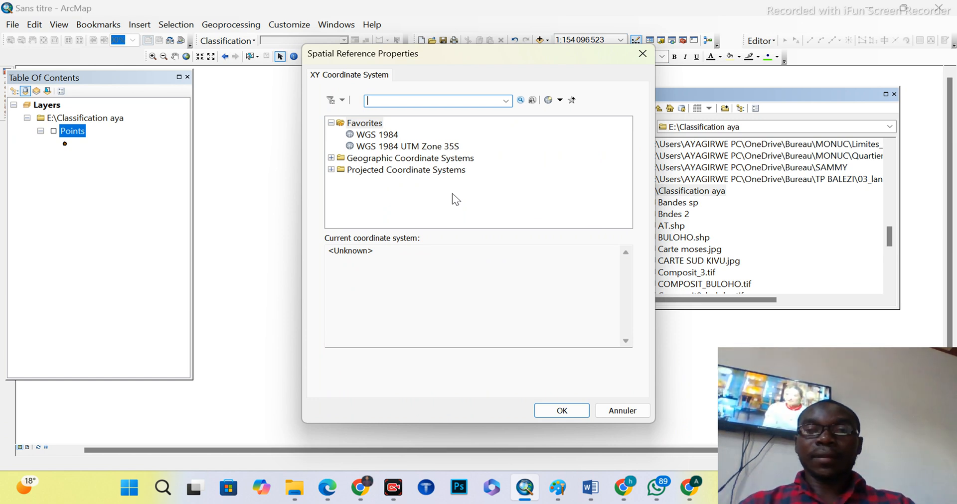
click(330, 170)
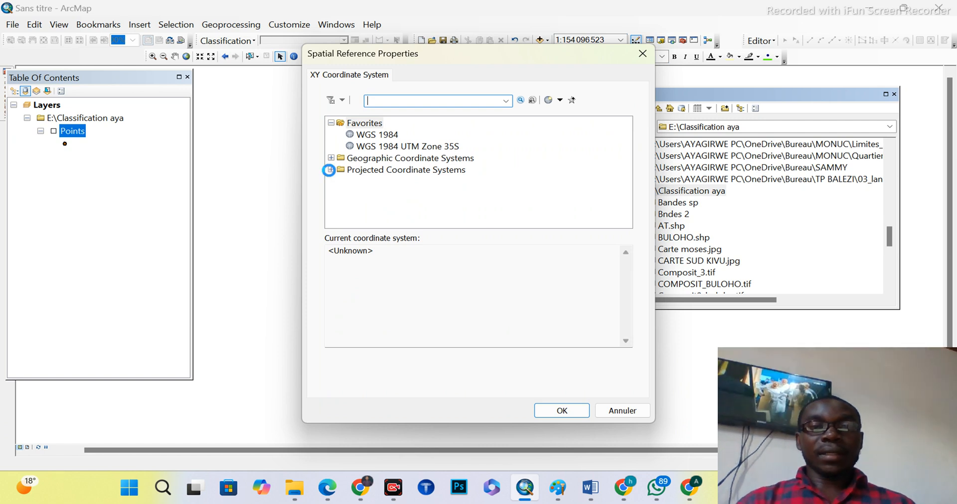
scroll(356, 182, down, 1)
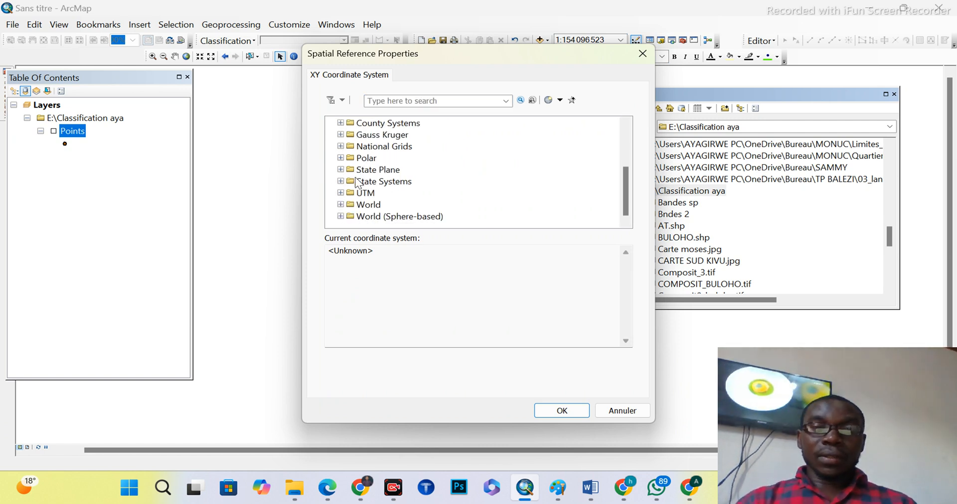
click(340, 193)
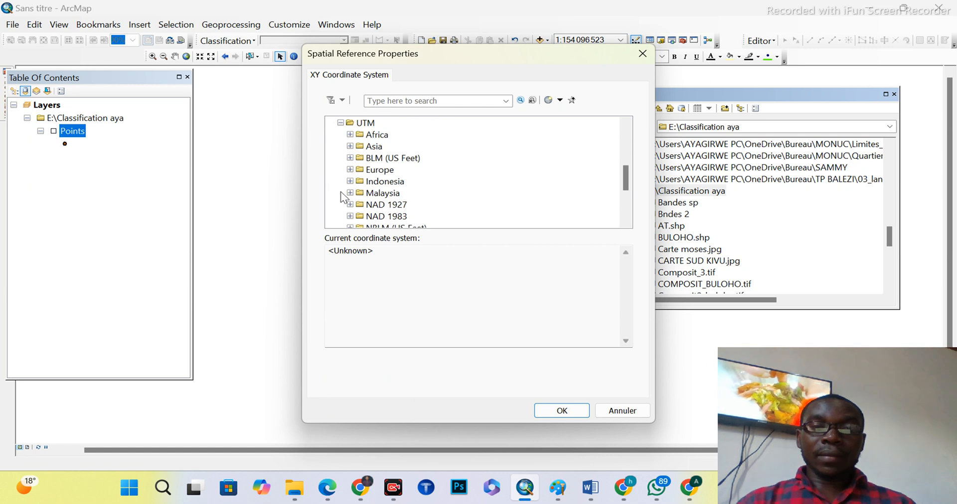
scroll(386, 186, down, 3)
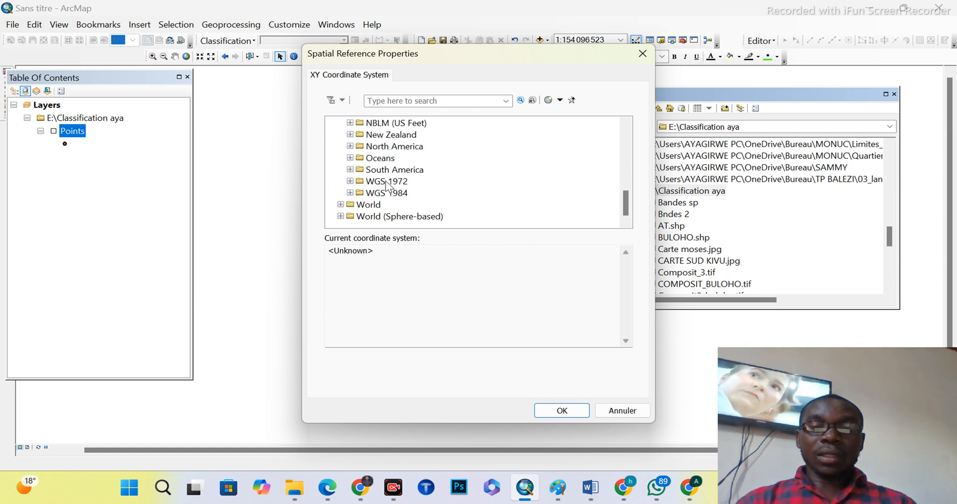
click(350, 193)
scroll(353, 199, down, 1)
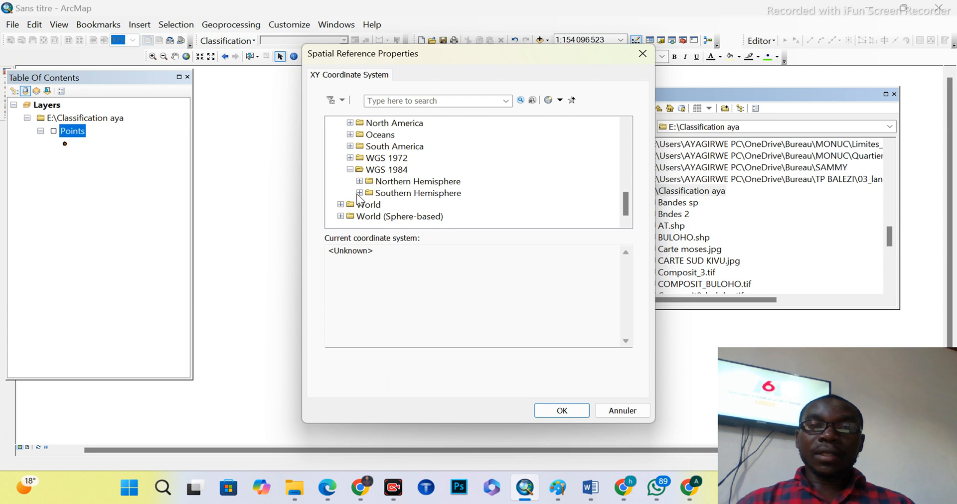
click(359, 194)
scroll(424, 174, down, 2)
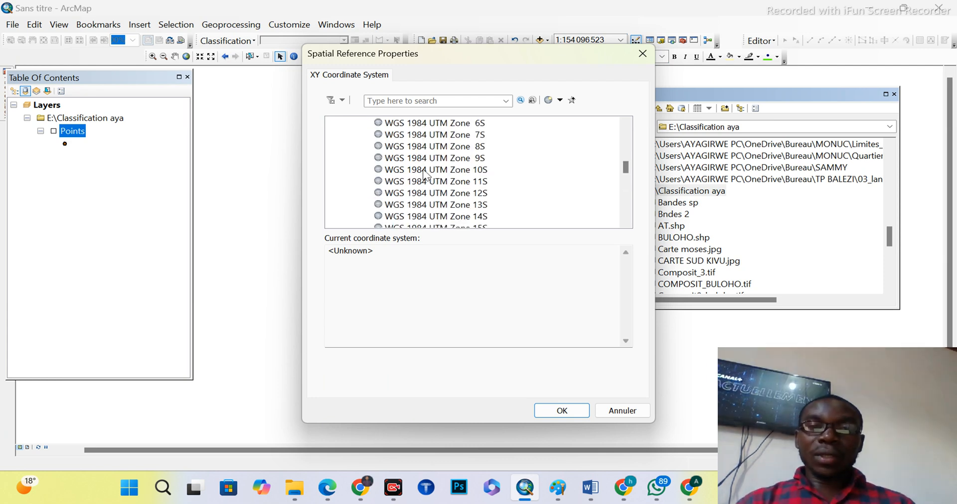
scroll(453, 216, down, 7)
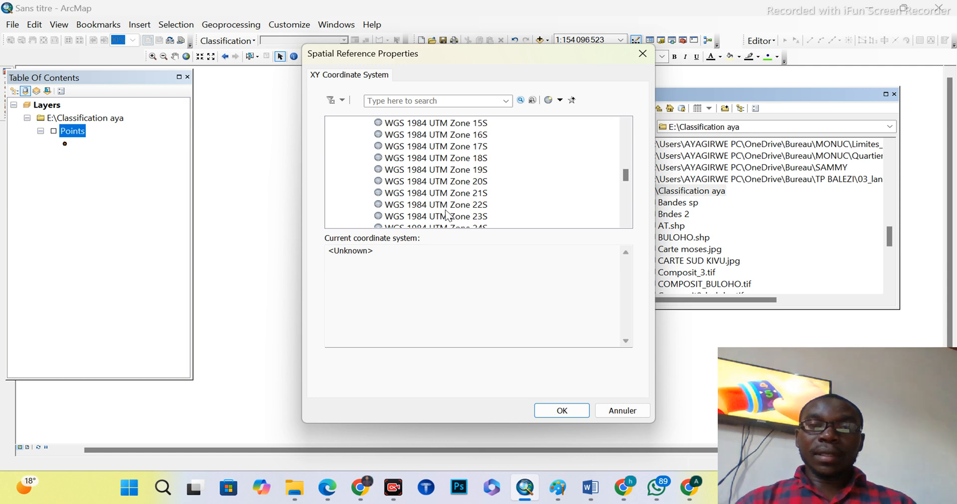
scroll(447, 215, down, 1)
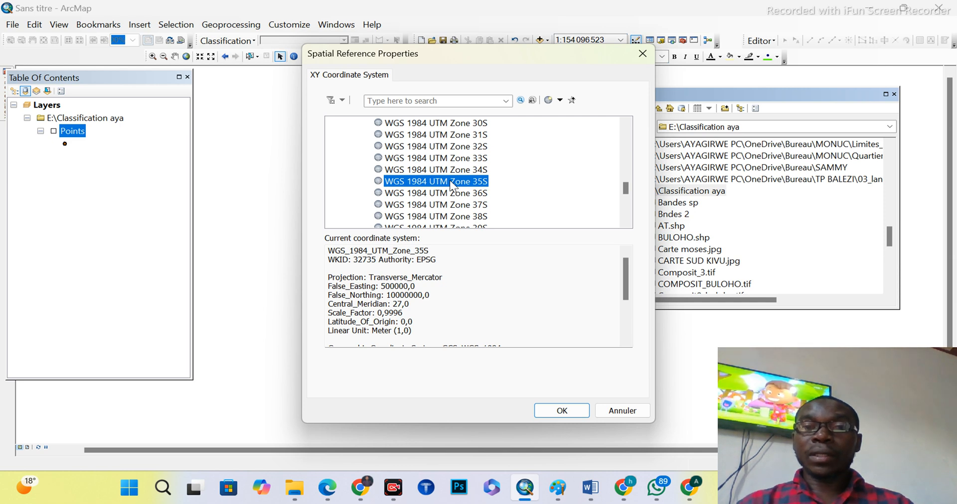
click(557, 411)
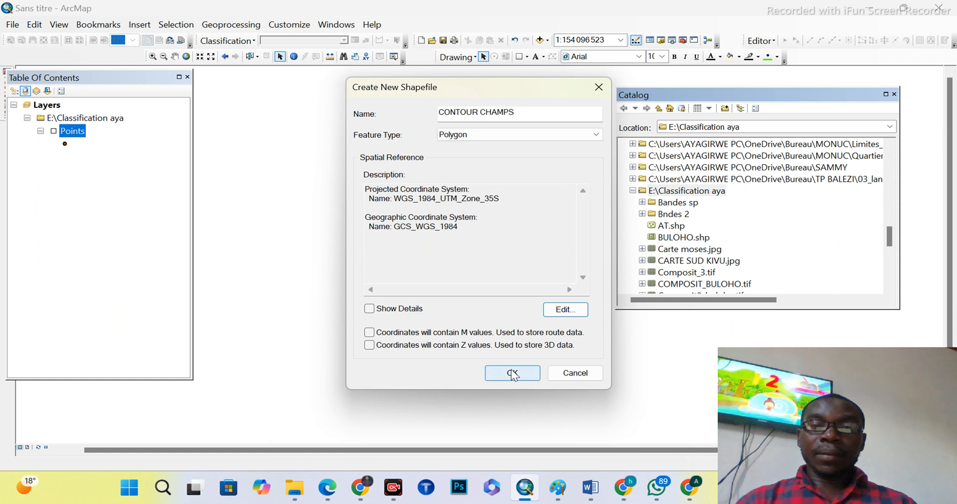
click(513, 374)
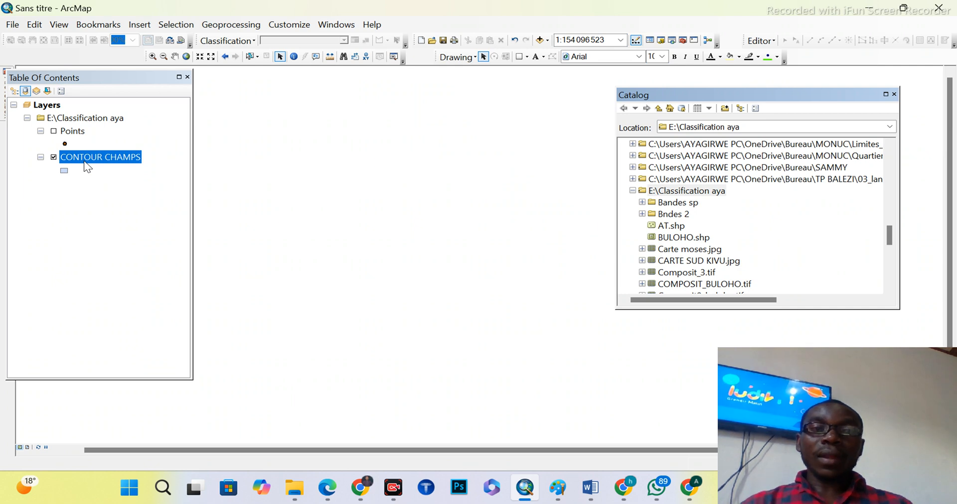
Step: Turn on the Points layer and start an edit session on CONTOUR CHAMPS, closing the Catalog window
click(53, 131)
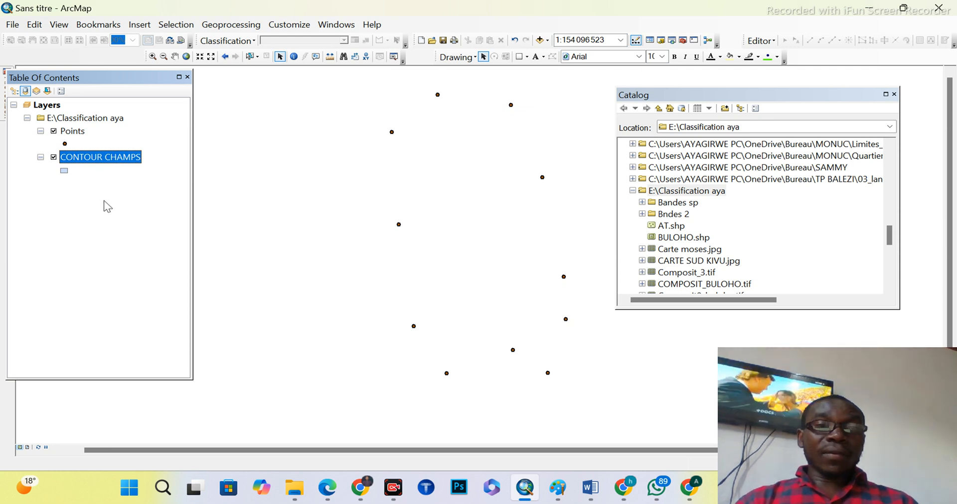
right_click(97, 164)
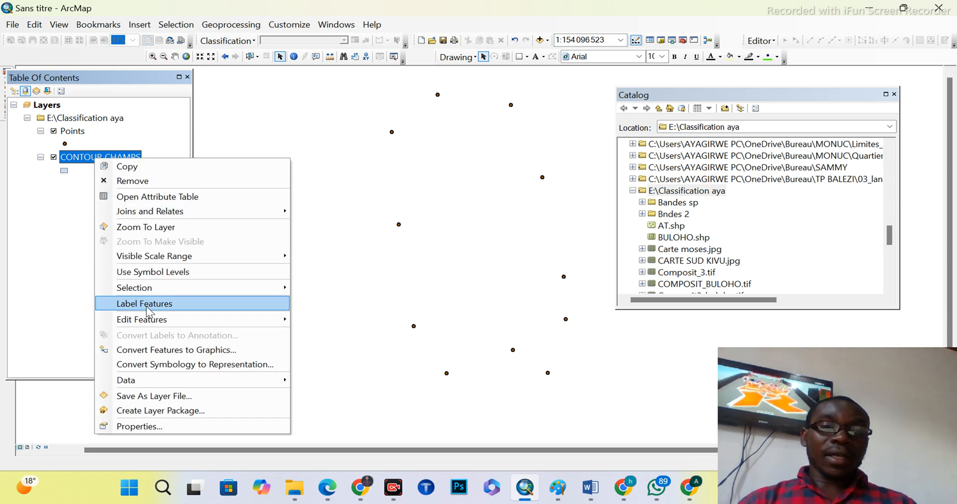
mouse_move(151, 319)
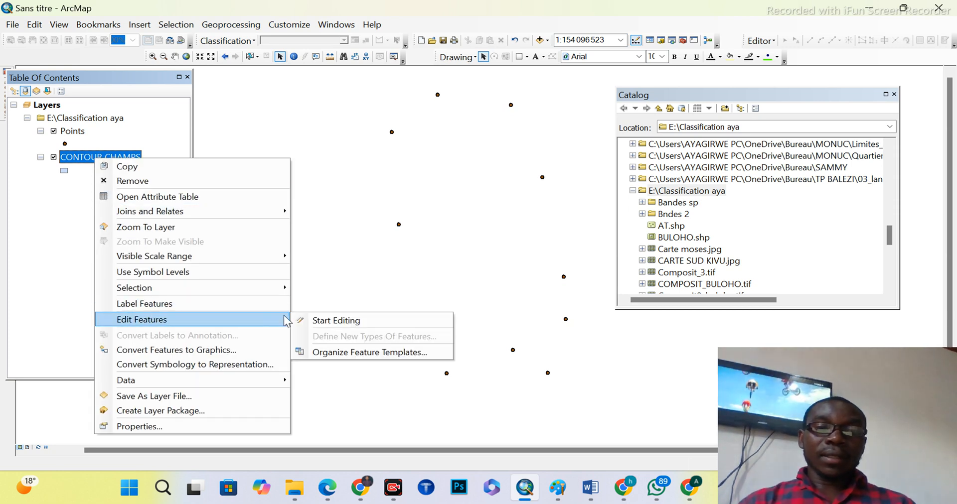
click(324, 322)
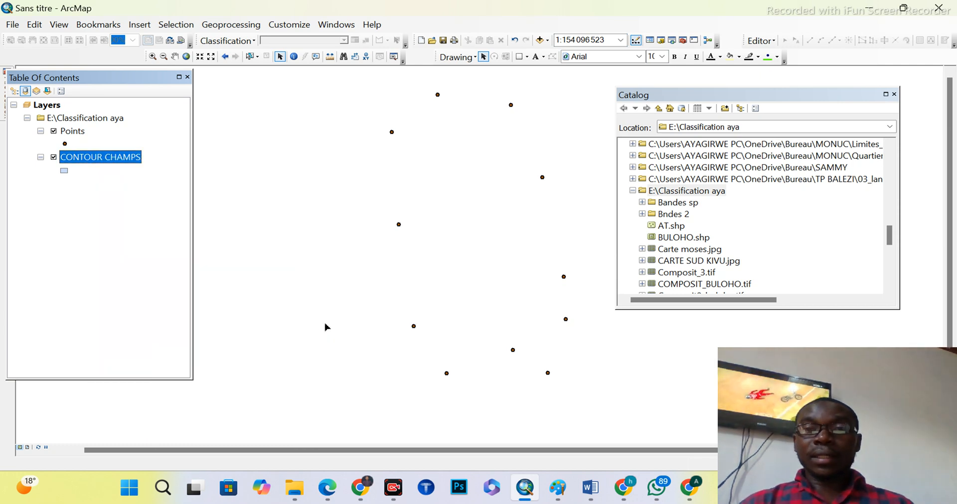
click(895, 94)
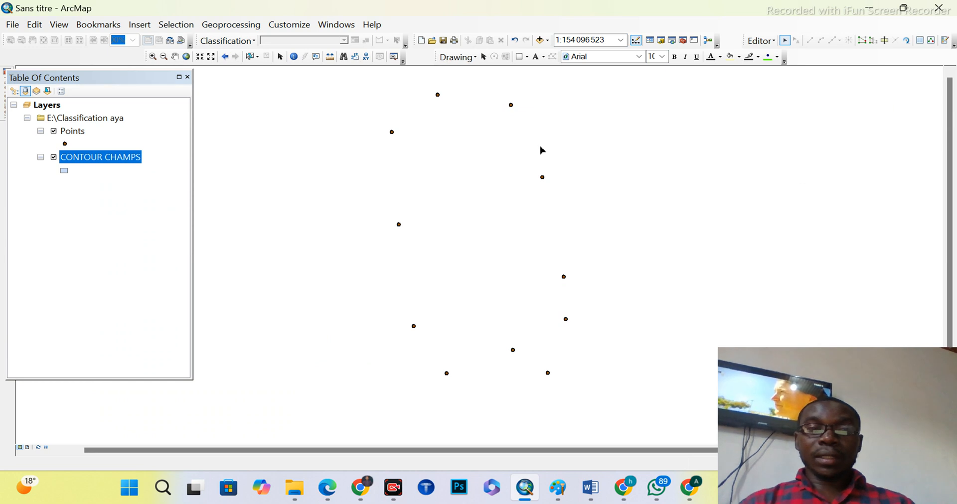
Step: Activate the CONTOUR CHAMPS feature template with the Polygon construction tool
click(774, 41)
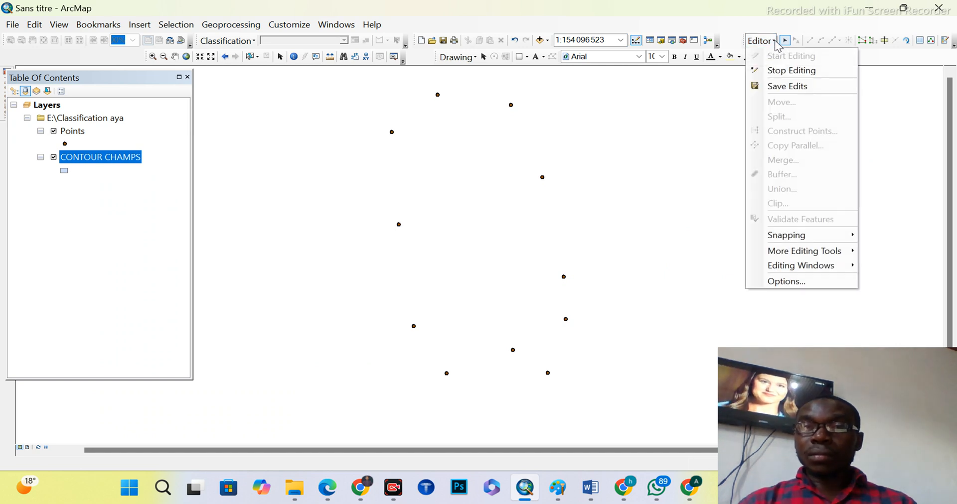
click(776, 44)
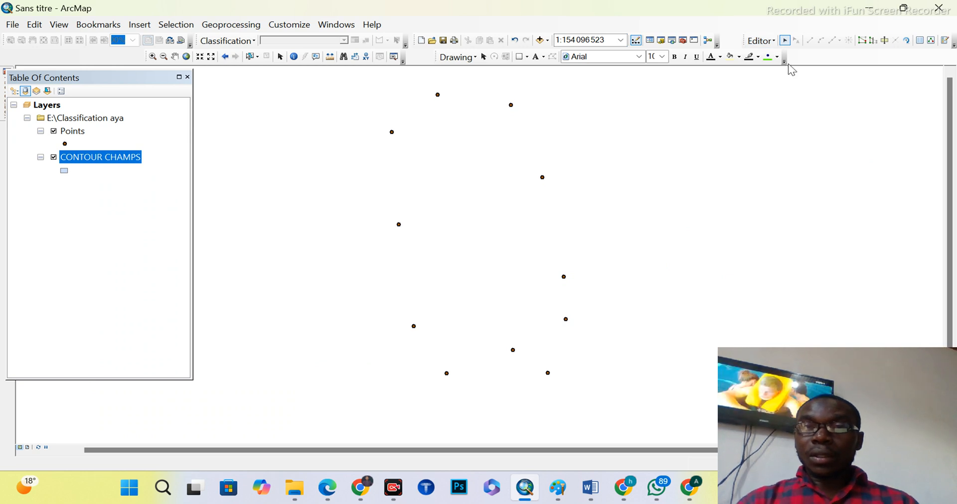
click(944, 41)
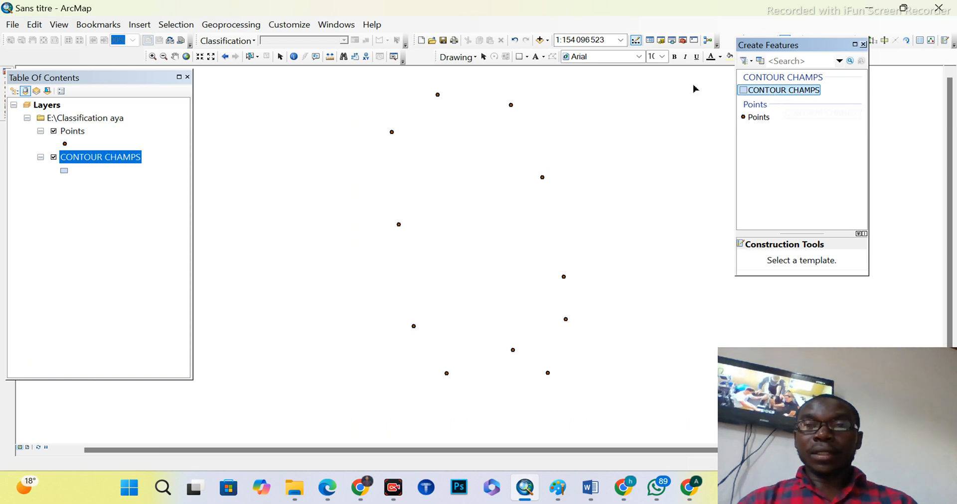
click(781, 91)
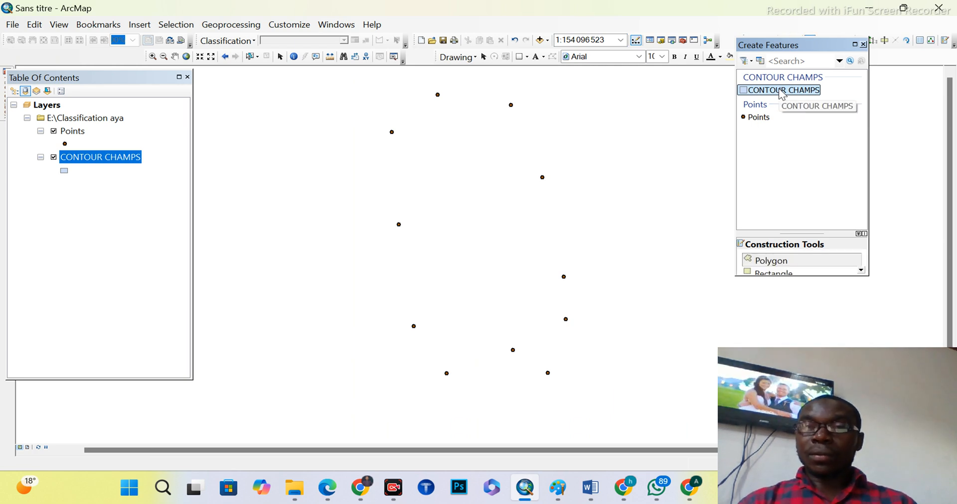
click(795, 264)
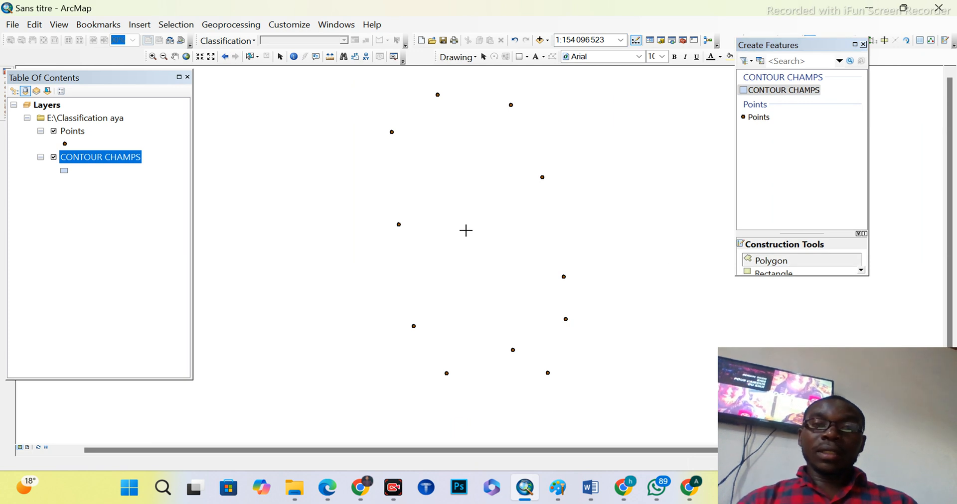
Step: Digitize the field boundary polygon clockwise through all eleven survey points, starting at the middle point on the west side, and finish the sketch
click(400, 225)
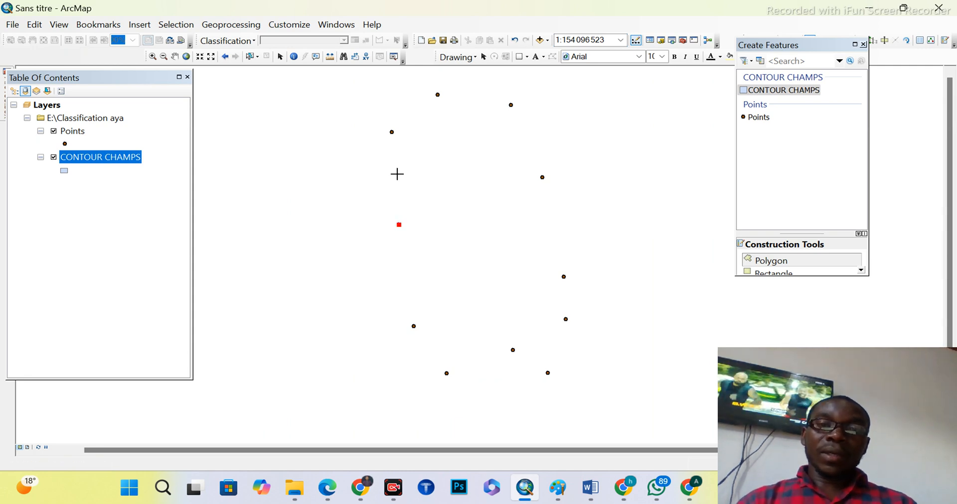
click(392, 132)
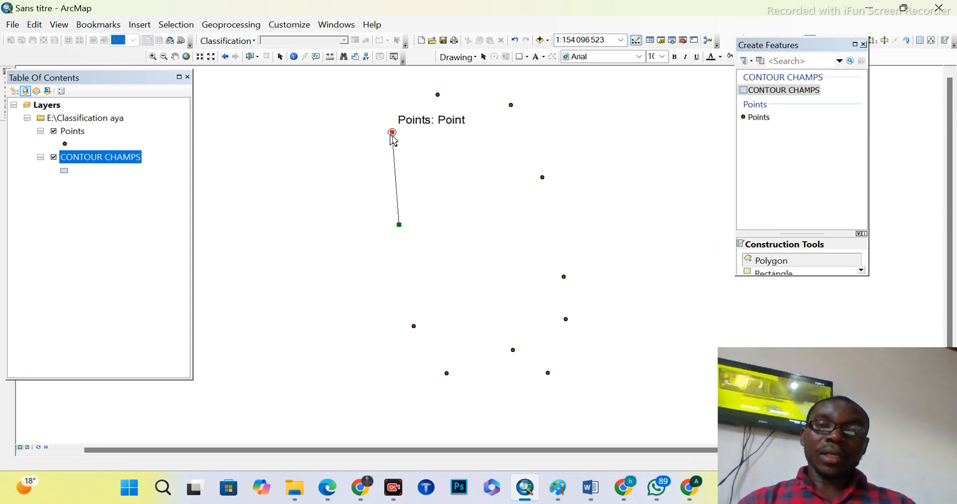
click(437, 95)
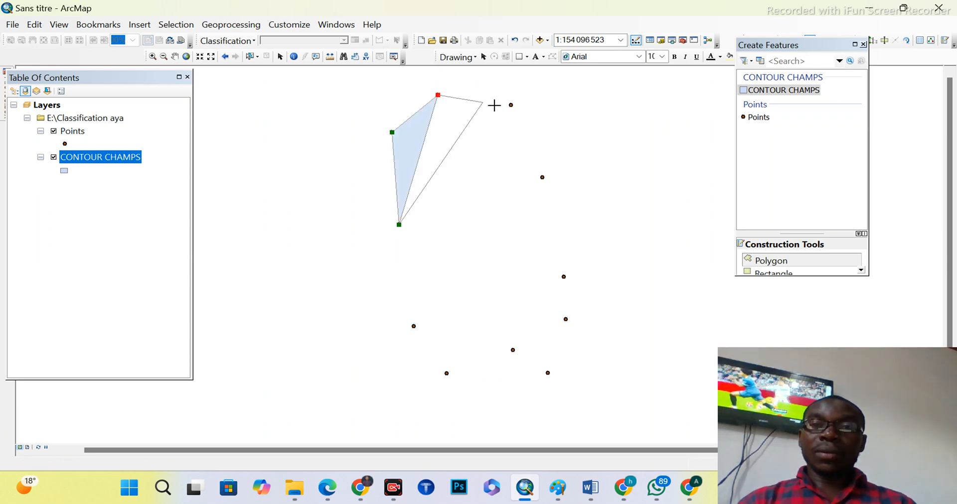
click(511, 105)
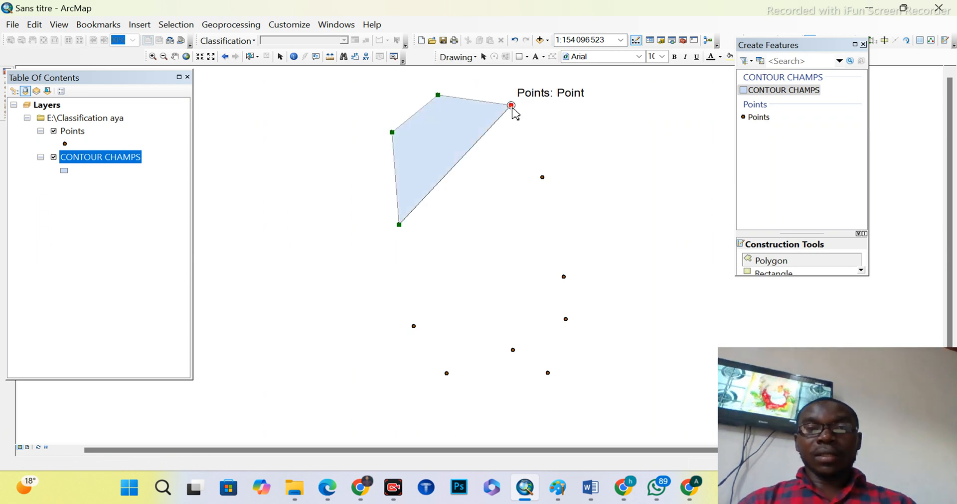
click(543, 177)
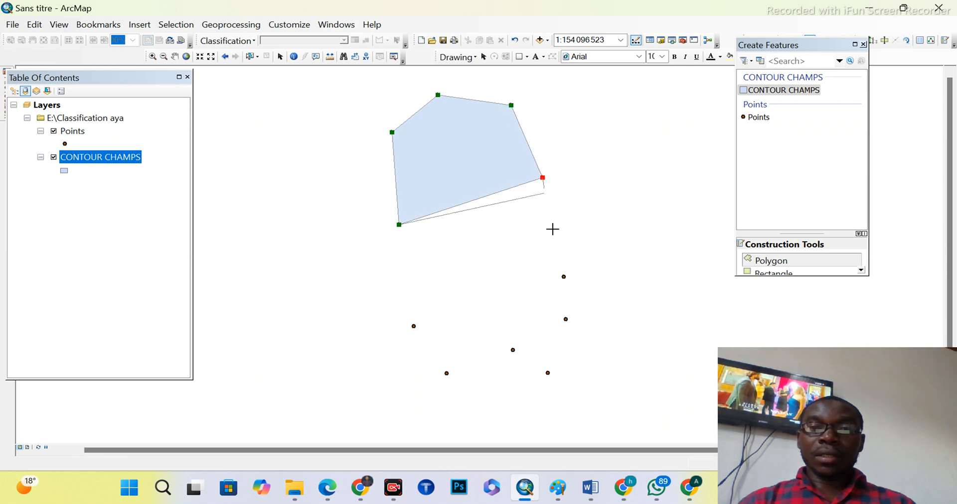
click(564, 277)
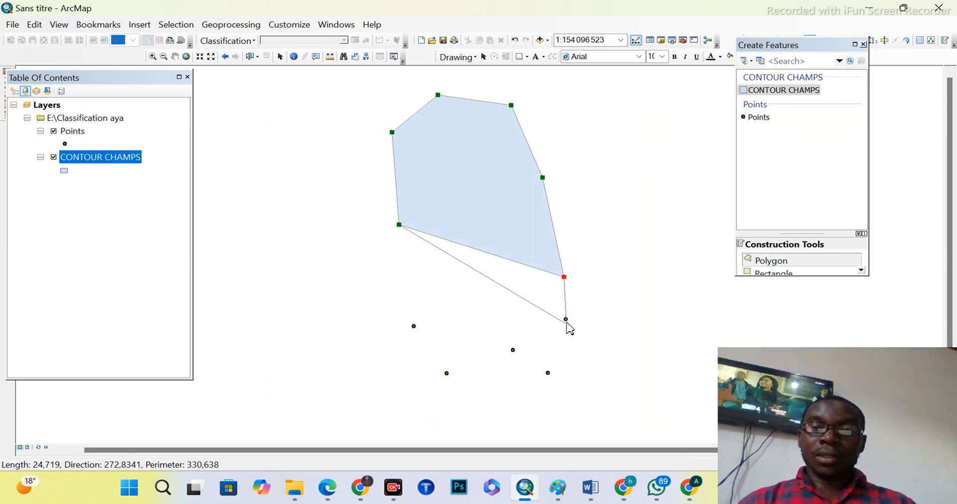
click(566, 320)
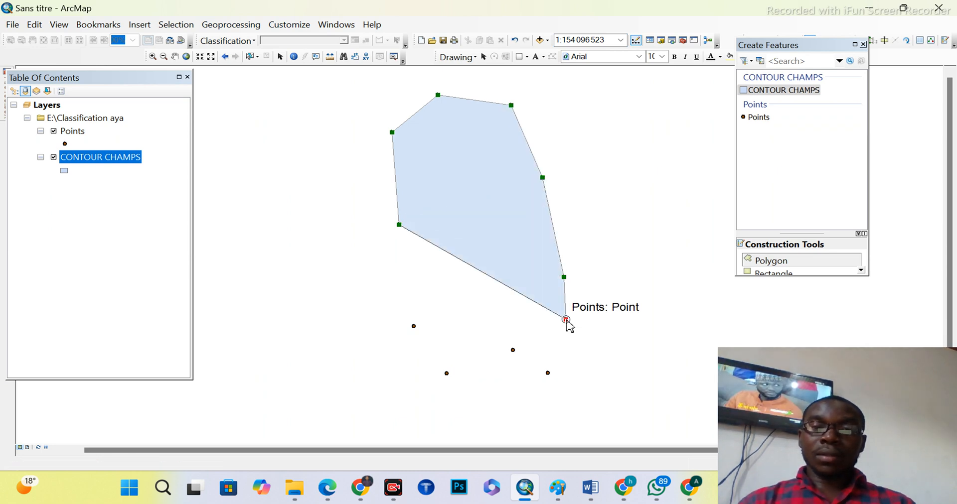
click(549, 377)
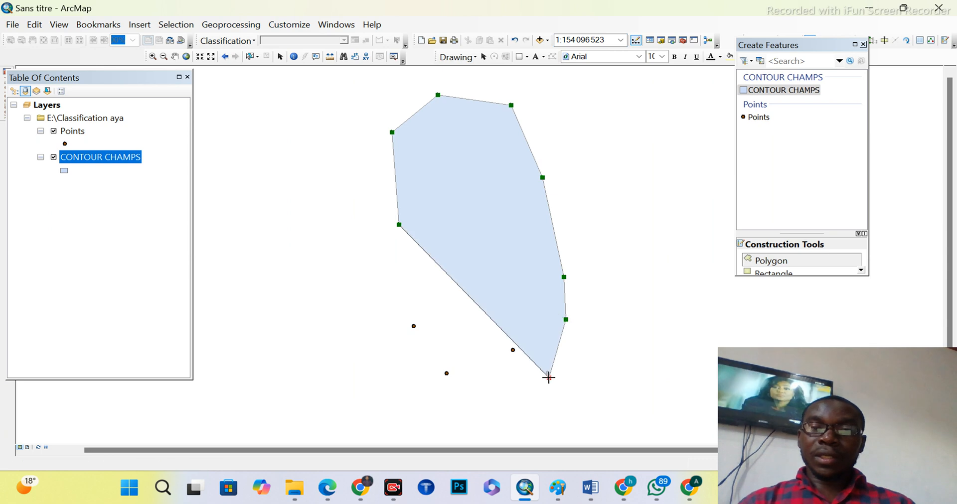
click(514, 352)
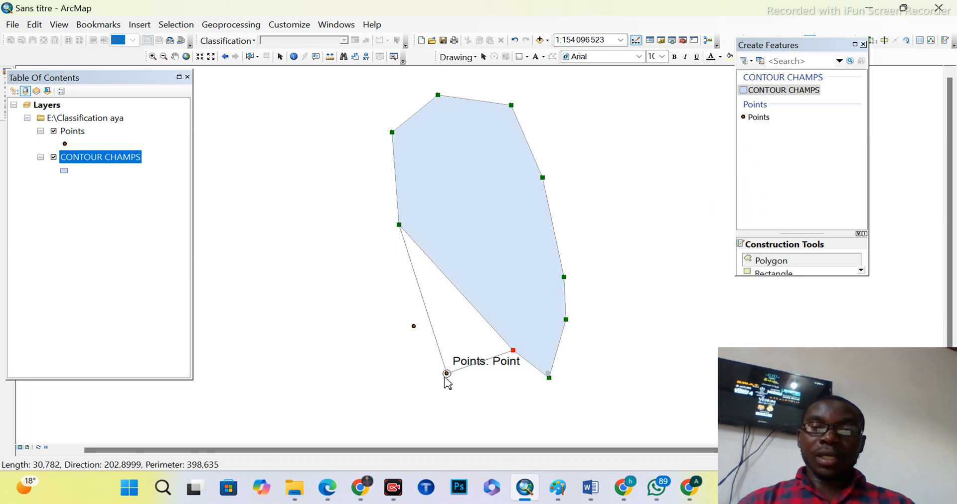
click(447, 374)
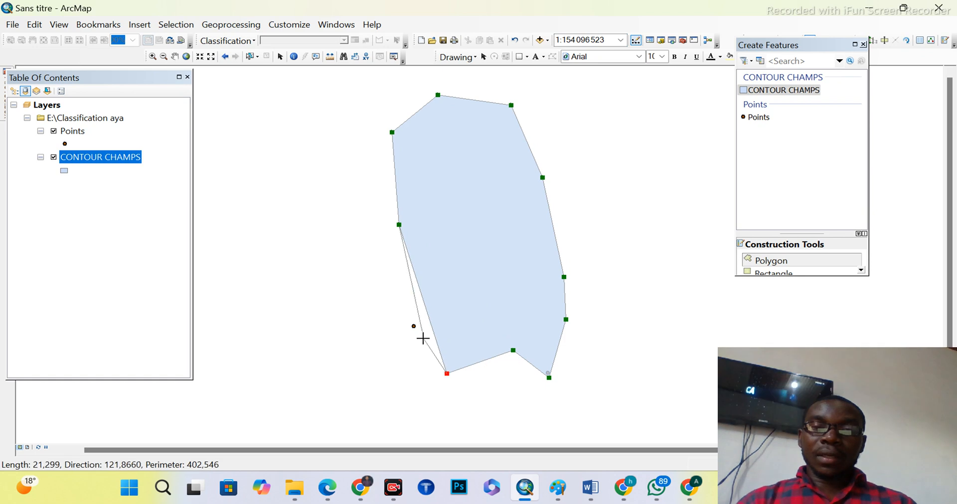
click(414, 327)
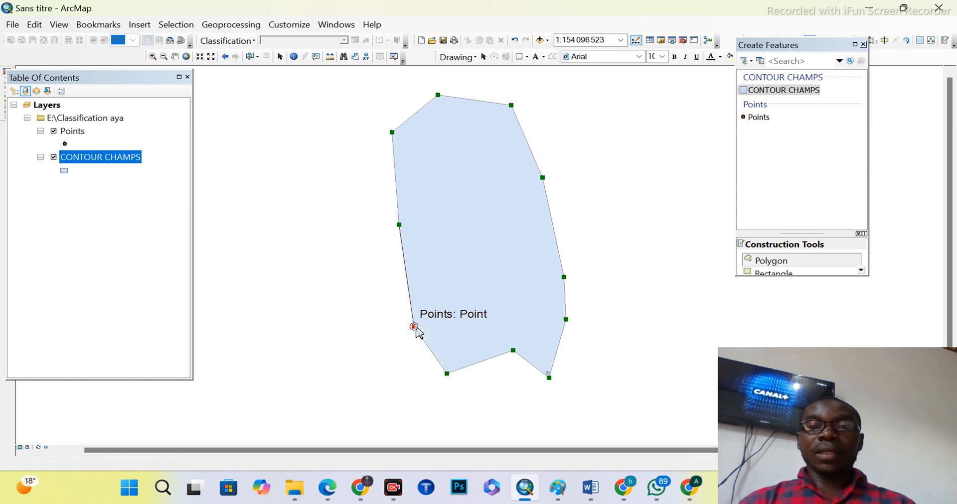
double_click(418, 331)
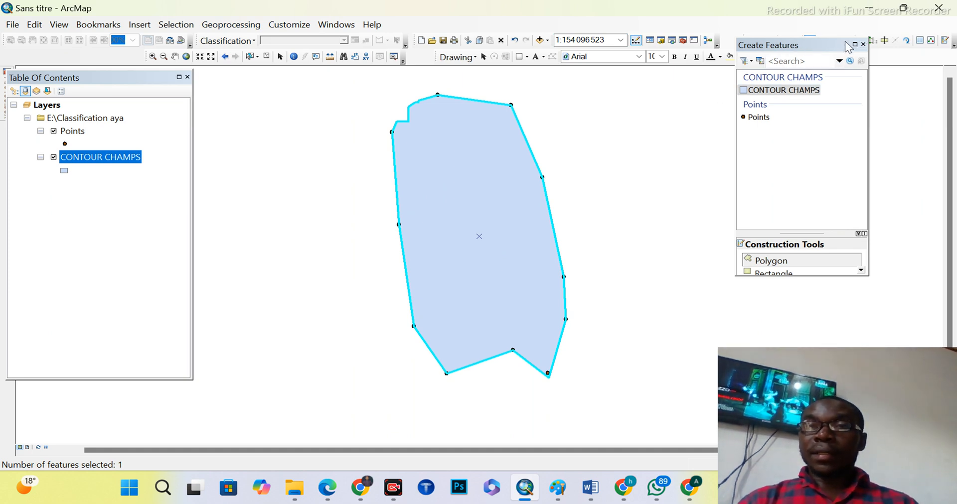
Step: Close the Create Features window, save the polygon edits and stop the edit session
click(864, 44)
click(774, 41)
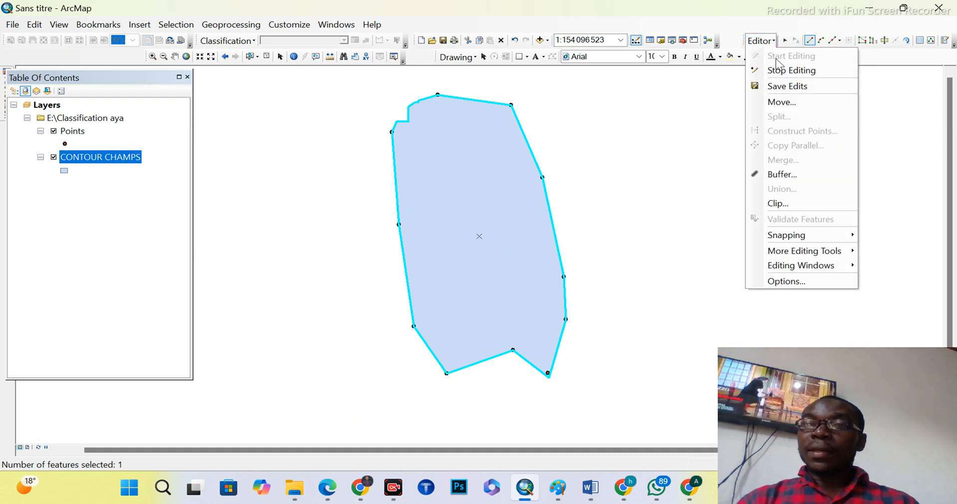
click(779, 88)
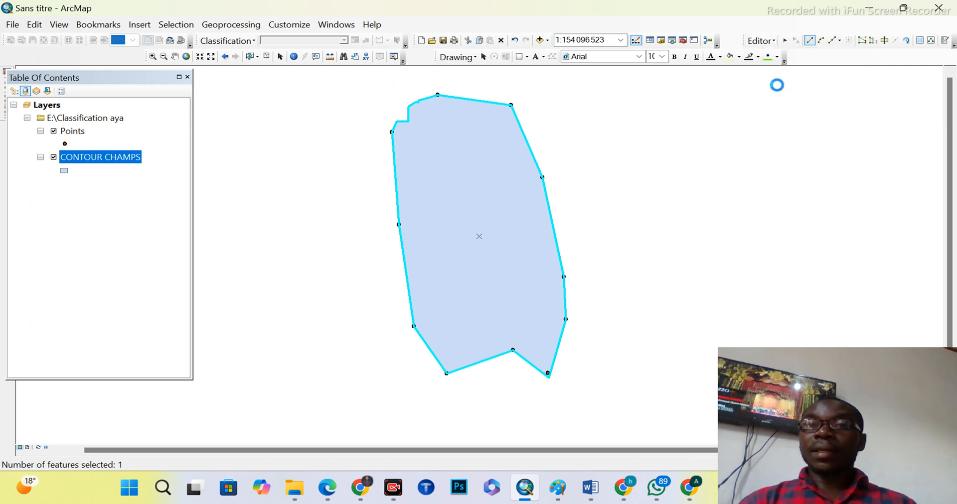
click(775, 43)
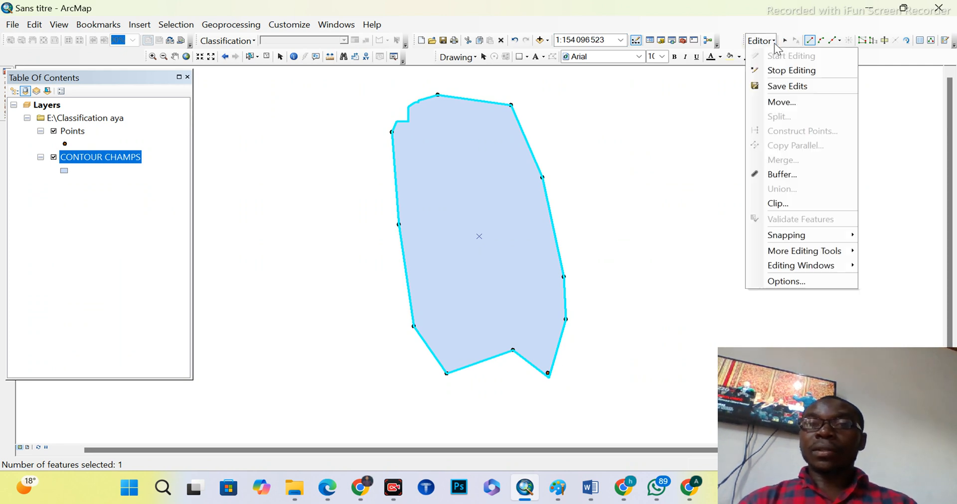
click(778, 73)
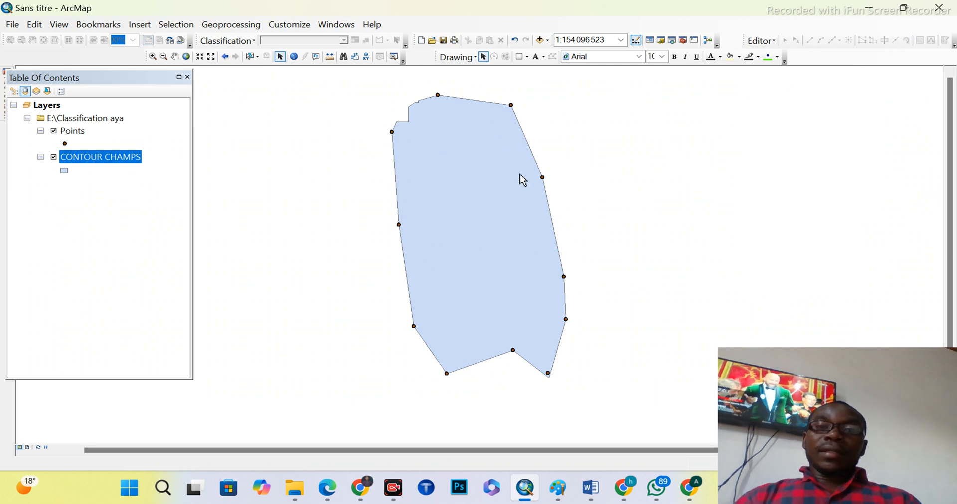
Step: Hide the Points layer and symbolize CONTOUR CHAMPS with no fill colour and a red outline of width 2
click(54, 132)
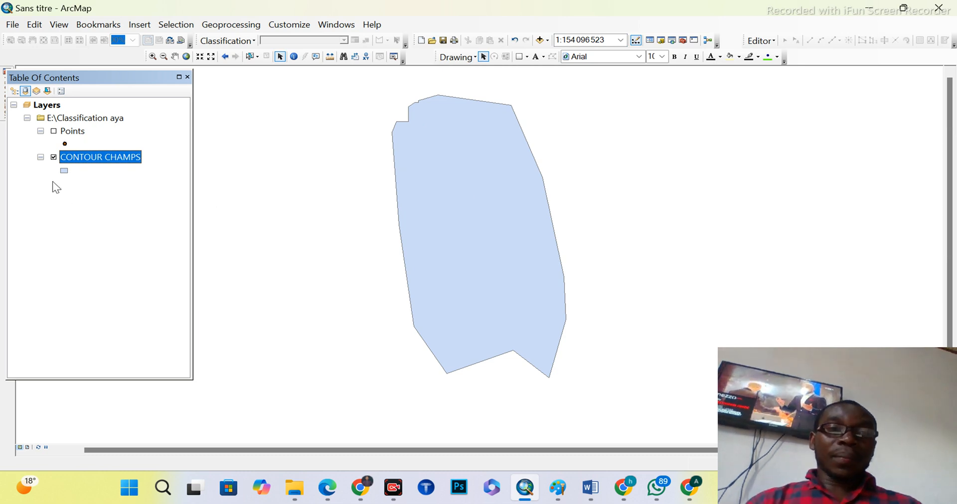
double_click(64, 171)
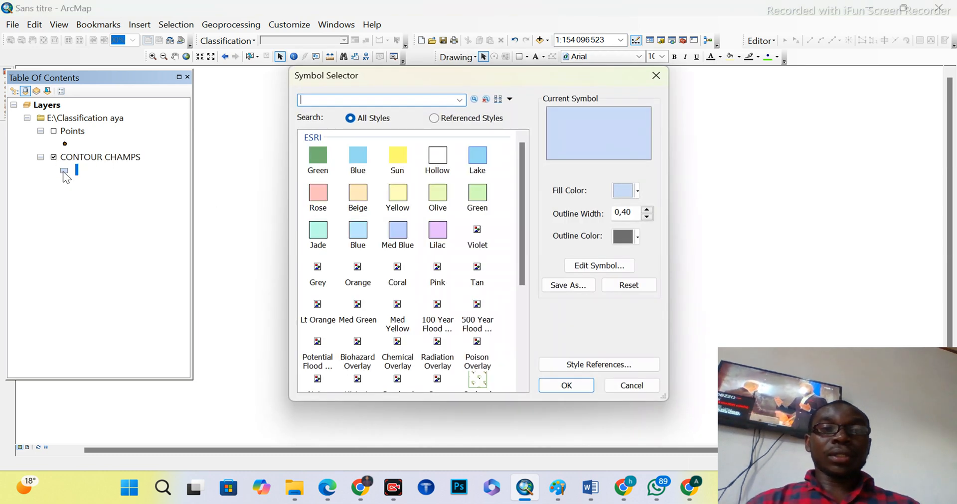
click(637, 192)
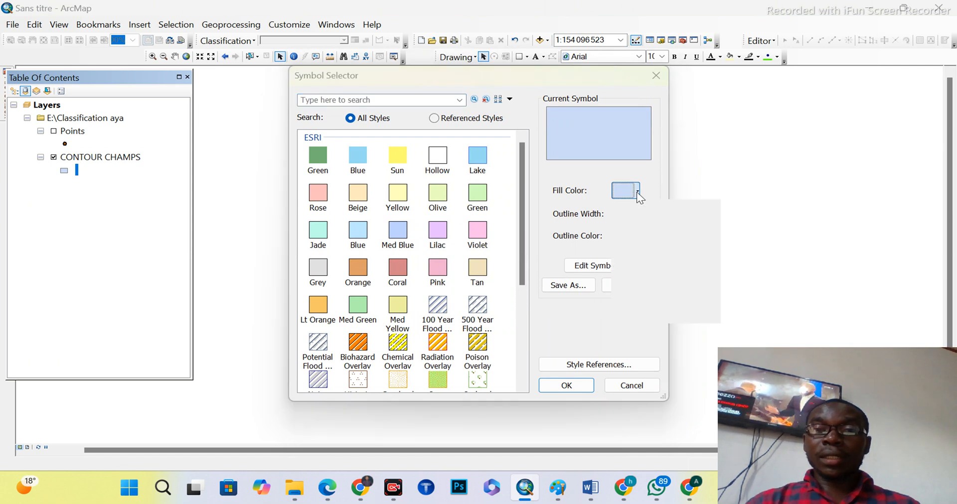
click(648, 211)
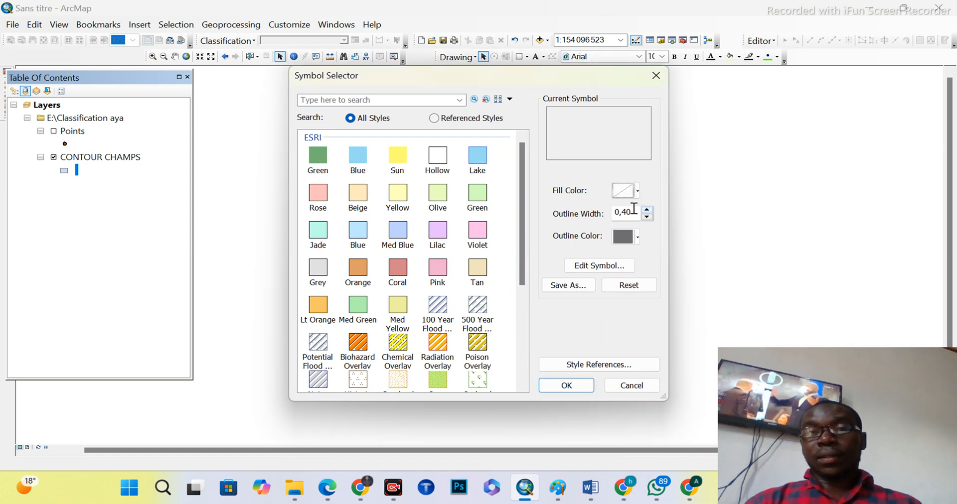
click(646, 218)
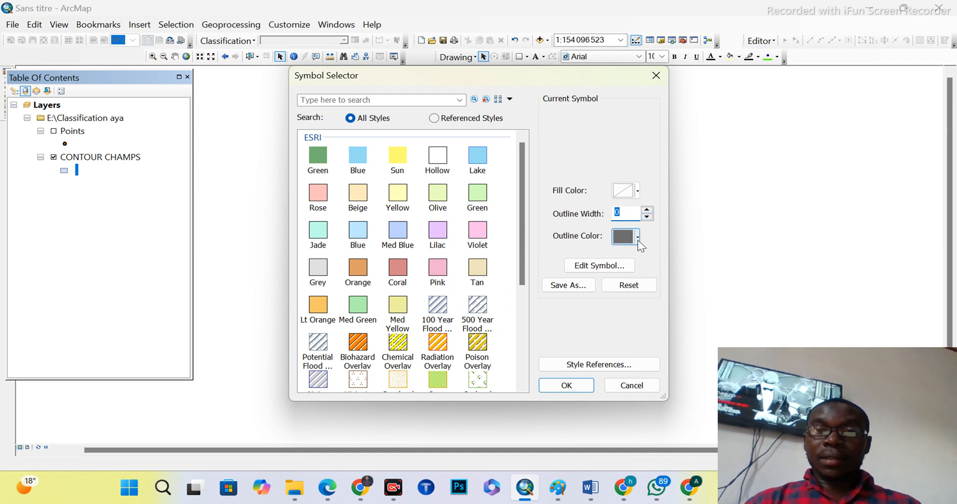
click(638, 238)
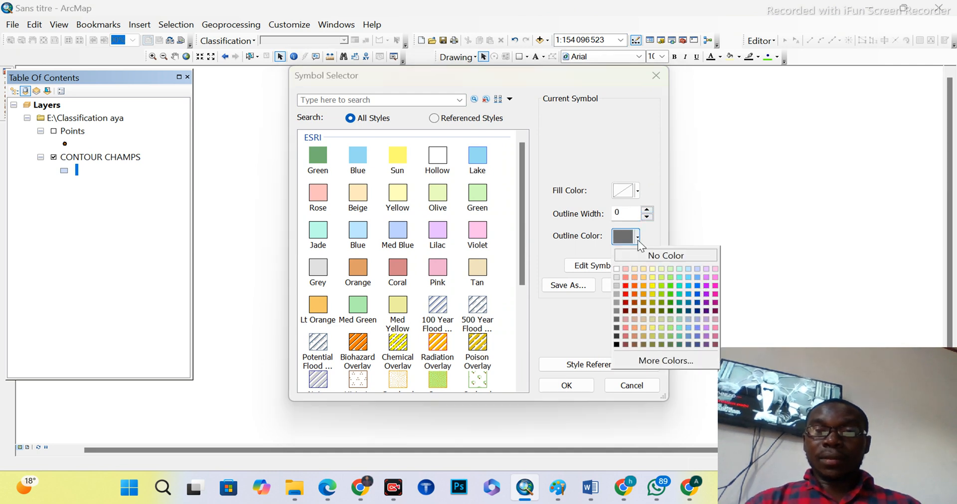
click(627, 294)
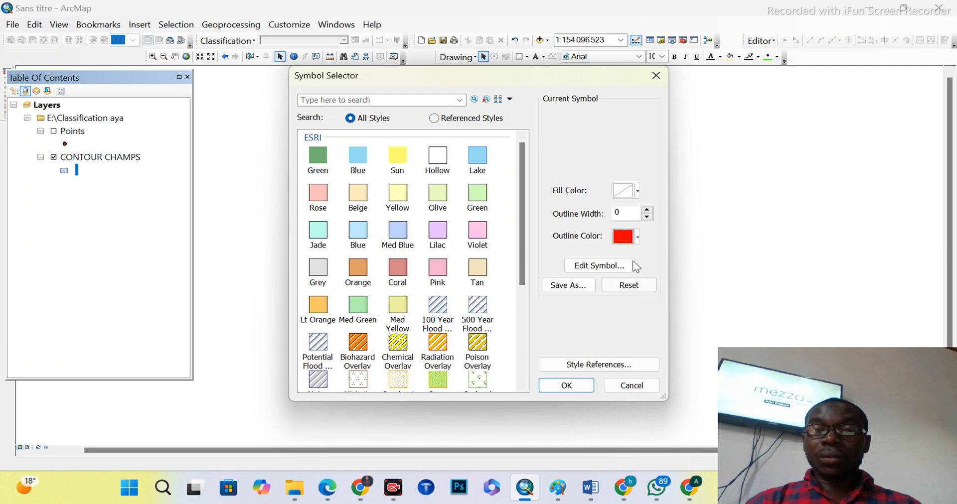
click(647, 209)
click(647, 210)
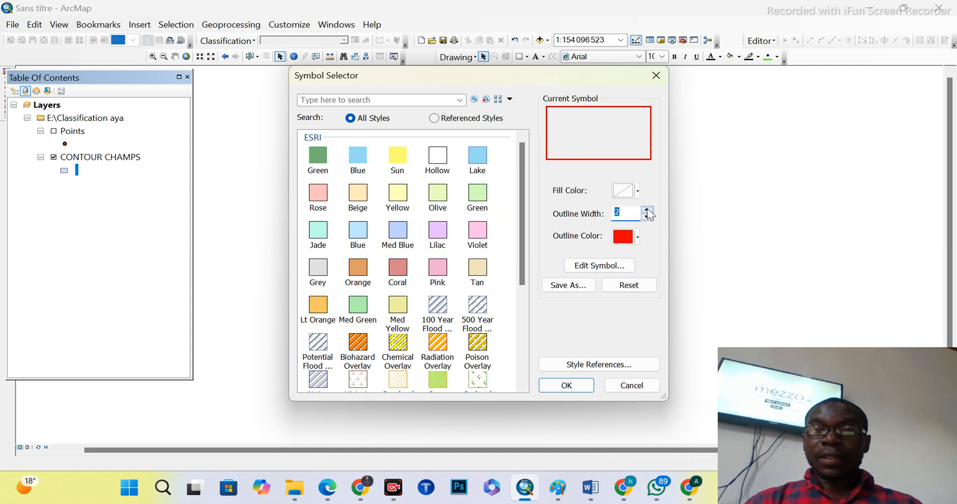
click(566, 385)
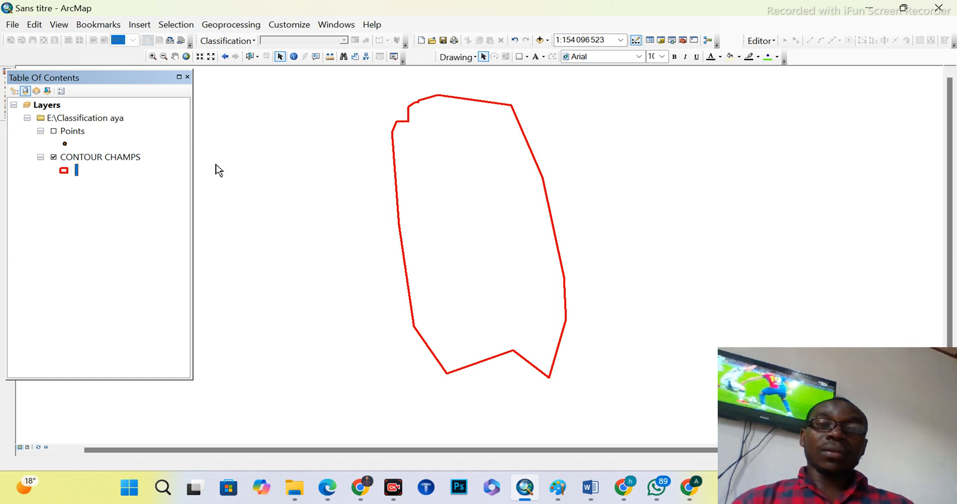
Step: Open the CONTOUR CHAMPS attribute table and move the Table Of Contents window away so it no longer covers the table
click(113, 159)
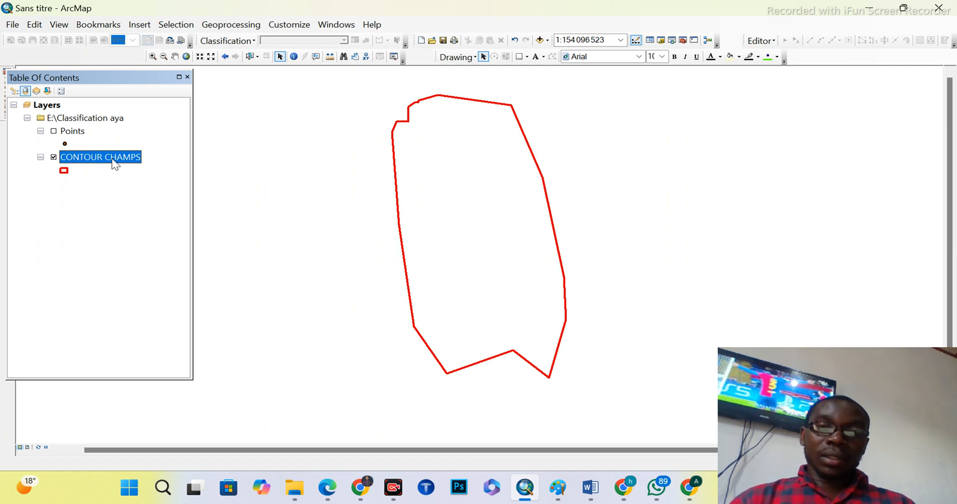
right_click(114, 162)
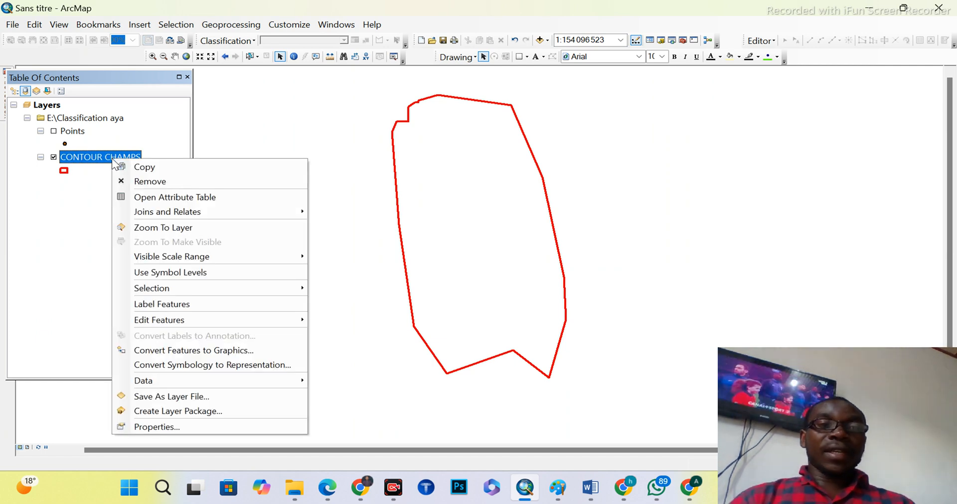
click(189, 198)
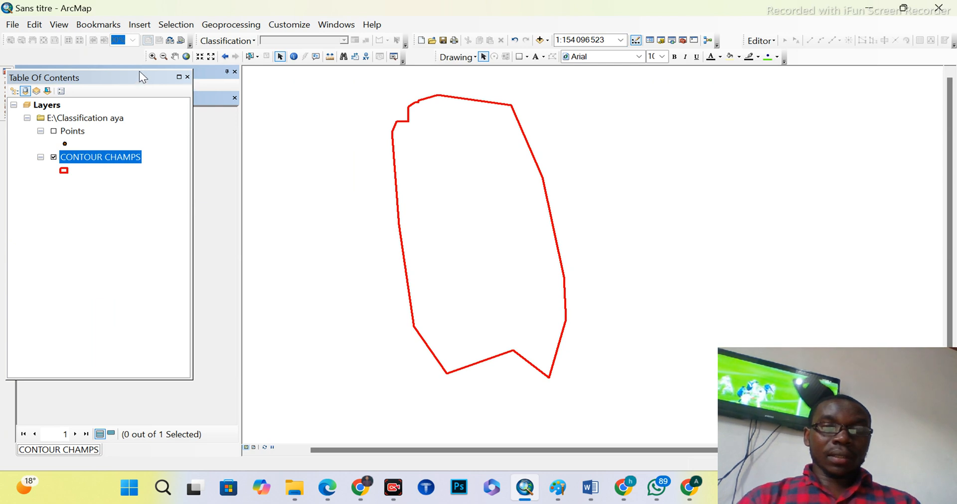
drag(143, 76, 875, 86)
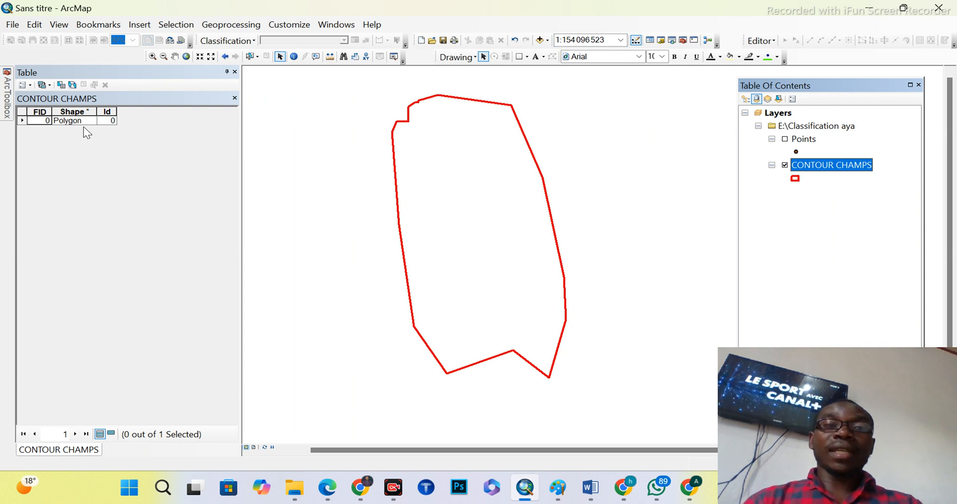
Step: Add a Float field named Superficie to the CONTOUR CHAMPS attribute table, keeping precision and scale at 0
click(30, 86)
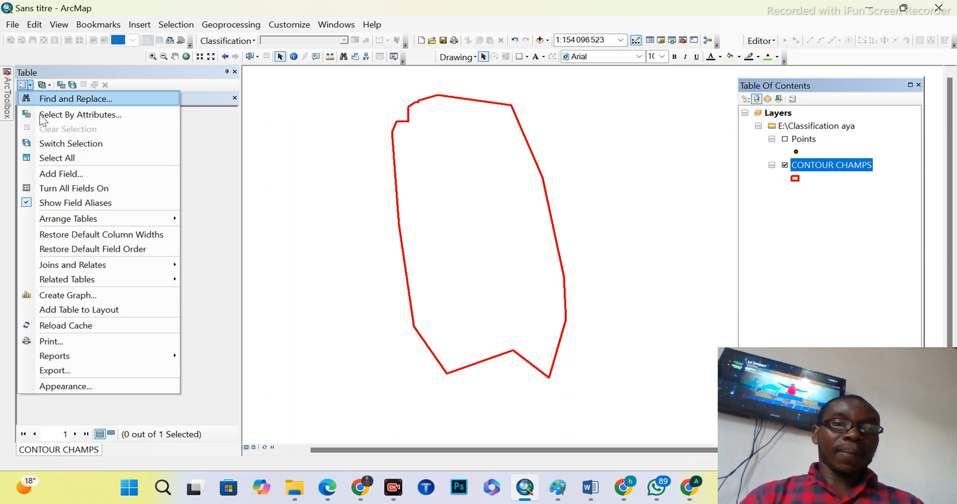
click(55, 174)
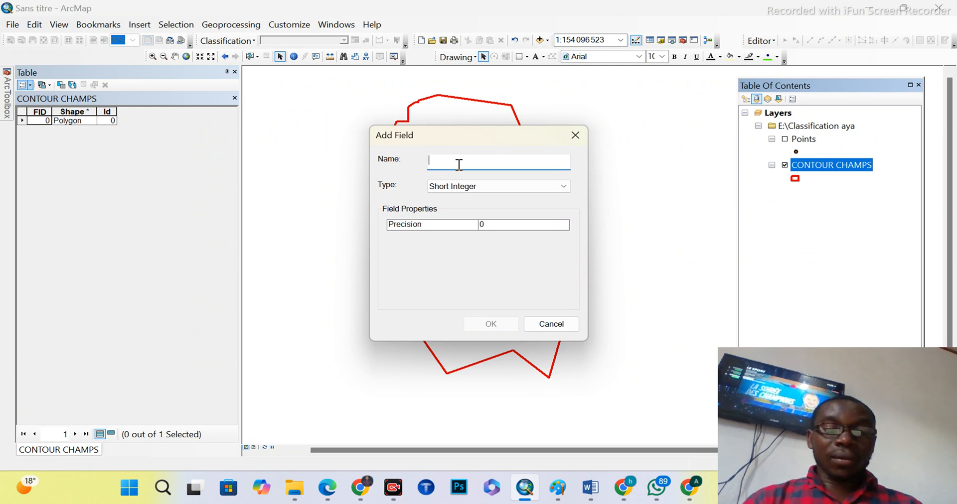
text(Su)
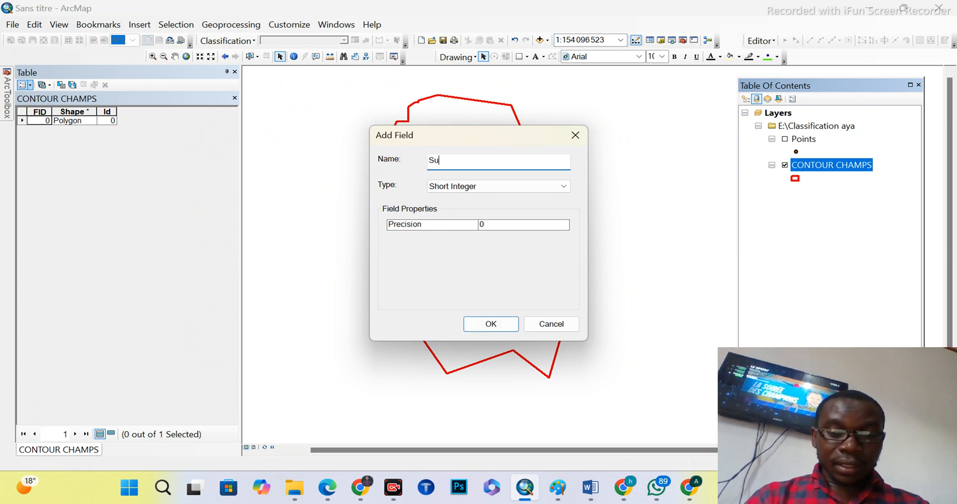
text(perfi)
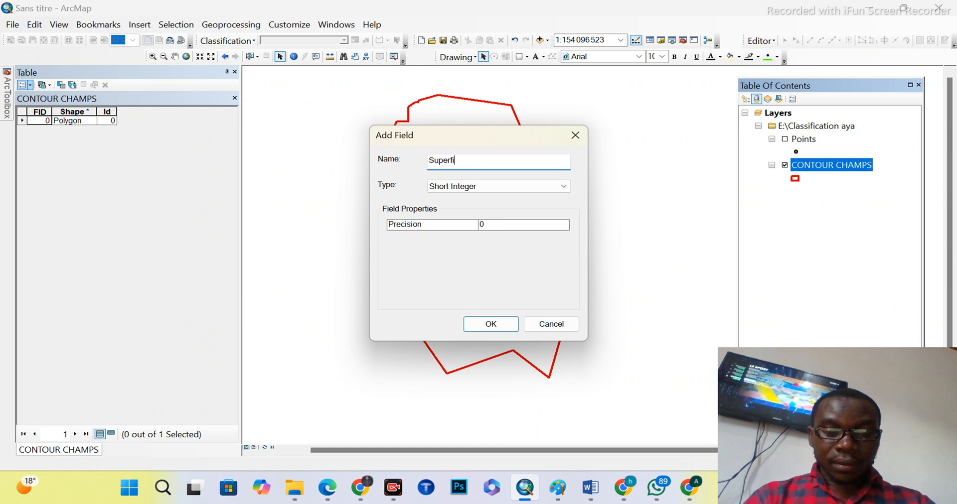
text(cie)
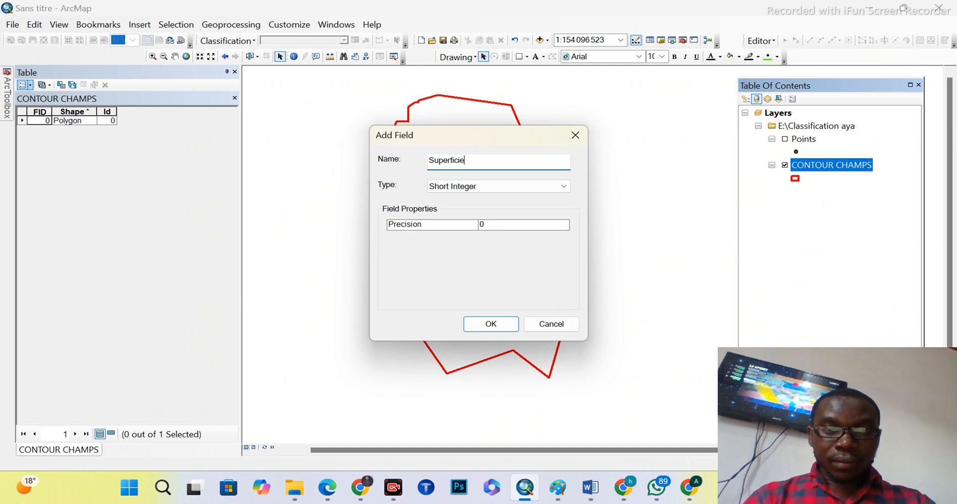
click(523, 187)
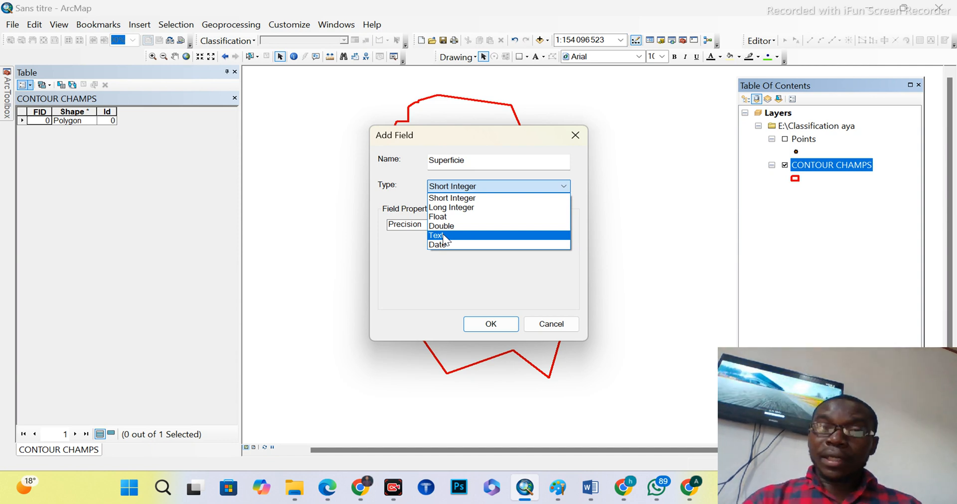
click(448, 217)
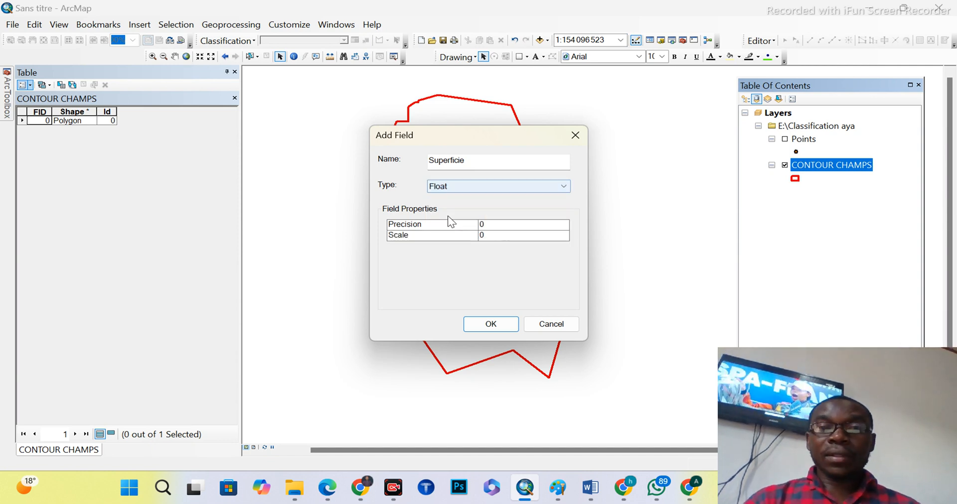
click(491, 325)
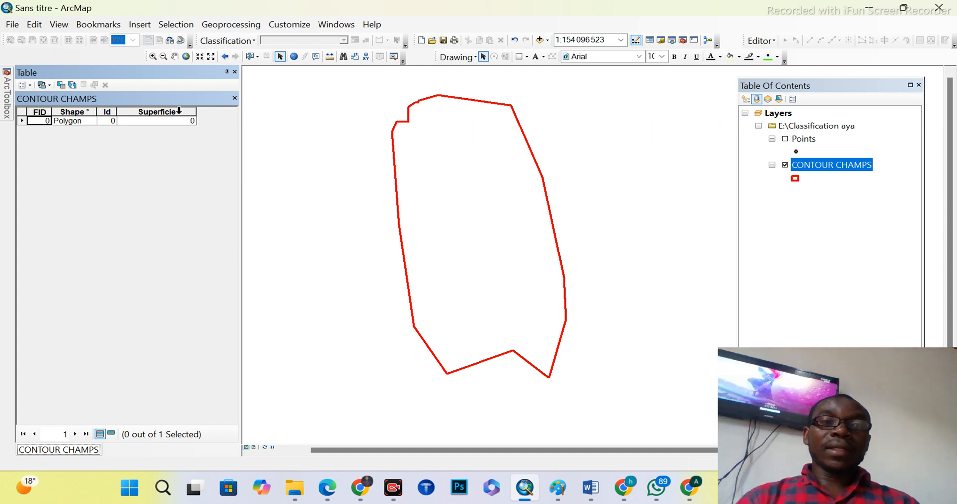
Step: Calculate the polygon's area in hectares into the Superficie field, using the data source's coordinate system, and select the resulting cell
click(178, 111)
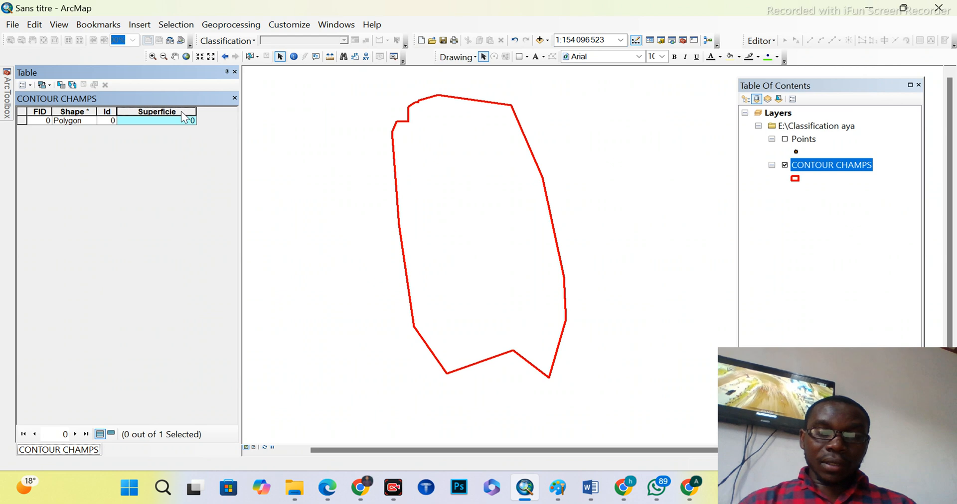
right_click(182, 115)
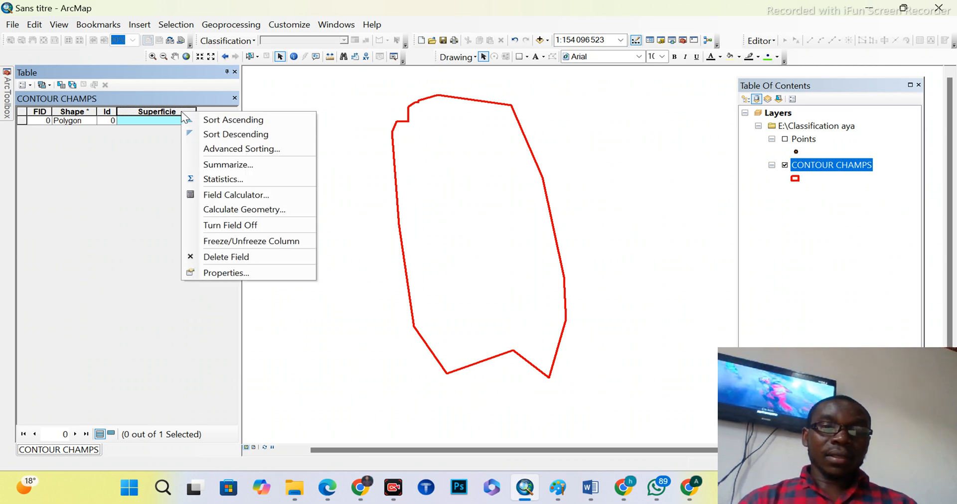
click(255, 212)
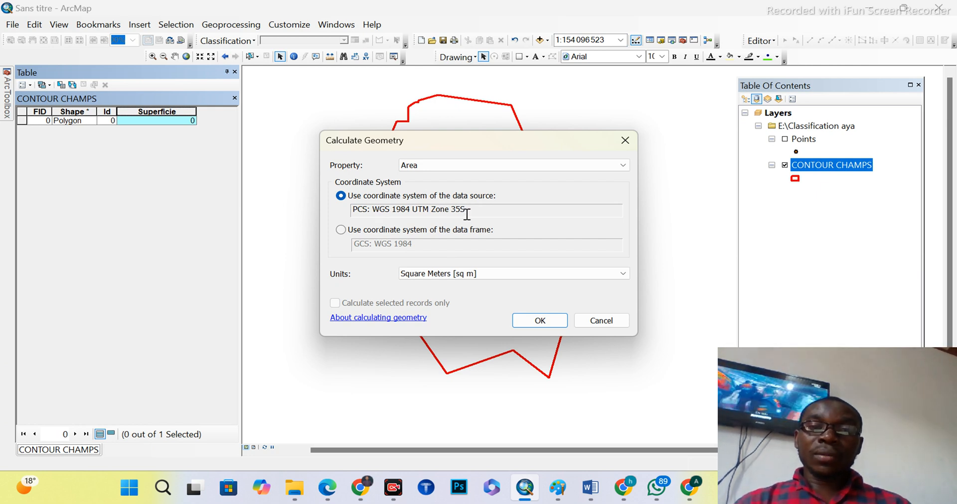
click(483, 273)
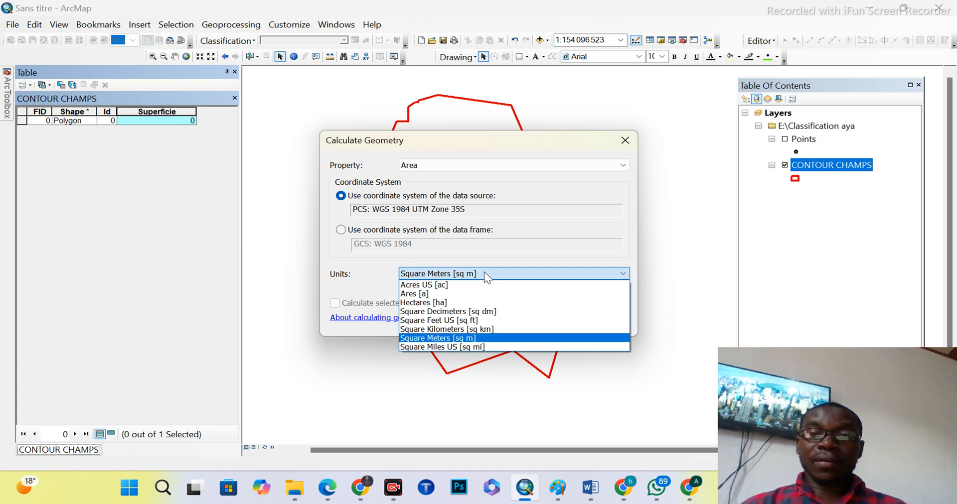
click(446, 303)
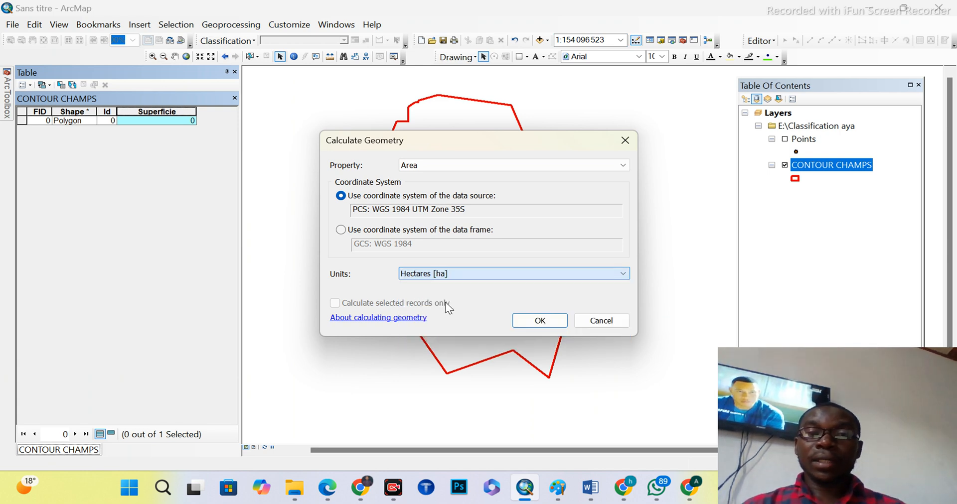
click(531, 321)
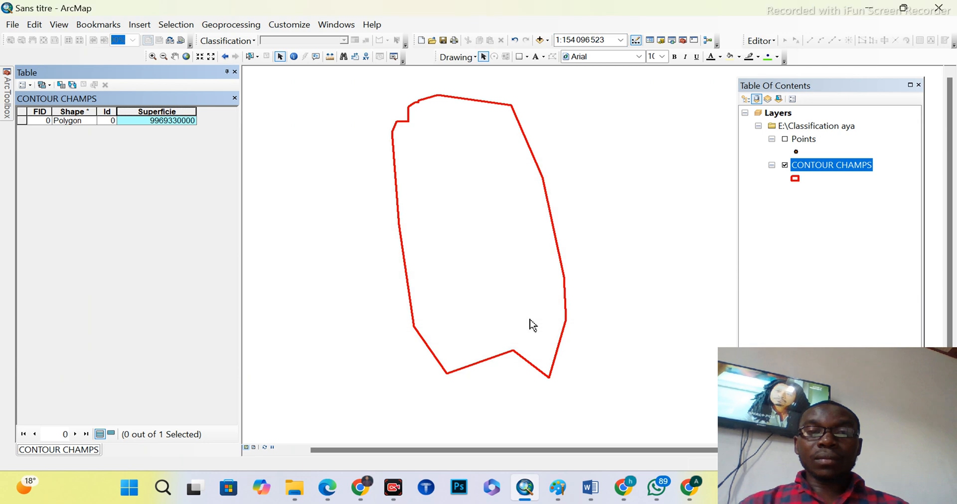
click(167, 121)
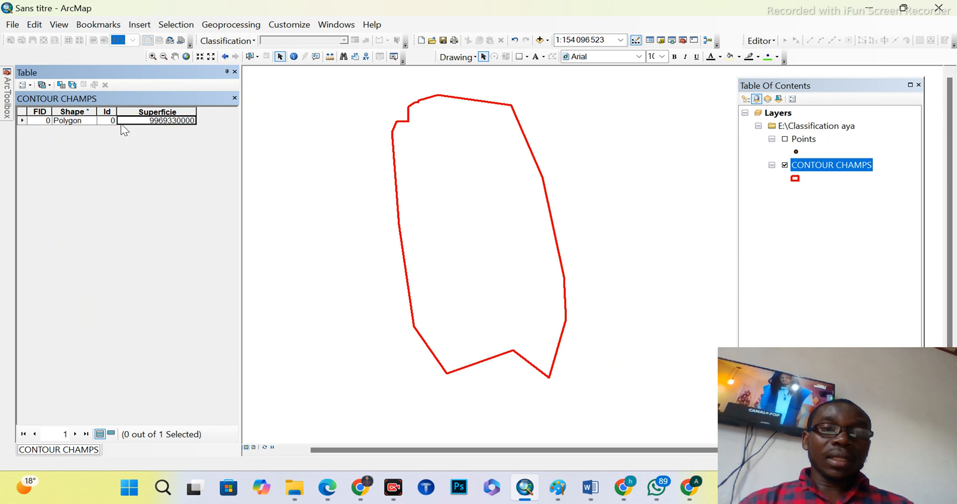